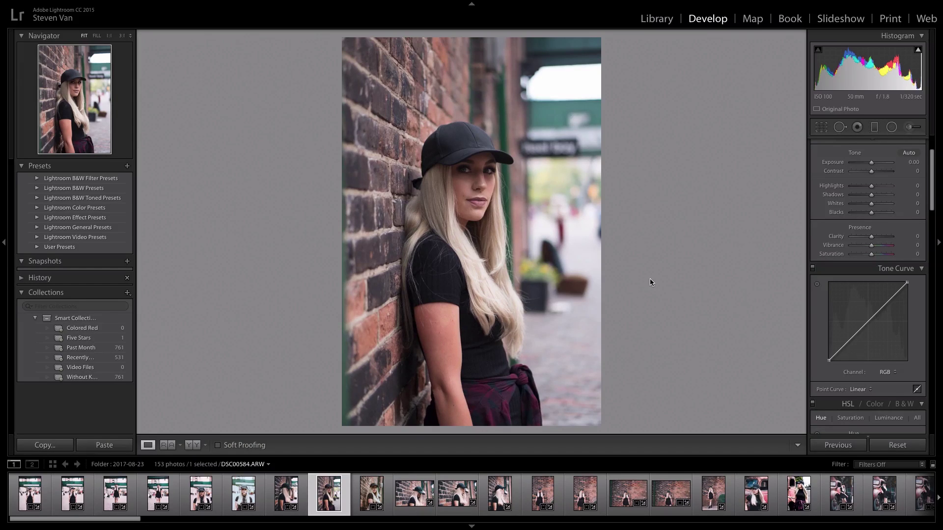
Warm the white balance Temp to a custom 6,842, leaving Tint at +11.
scroll(824, 245, "up", 1)
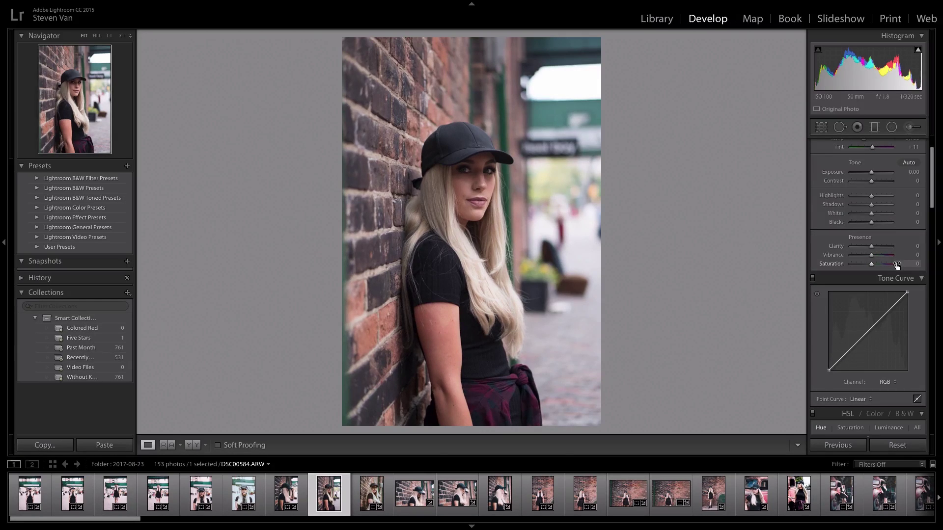
scroll(839, 206, "up", 1)
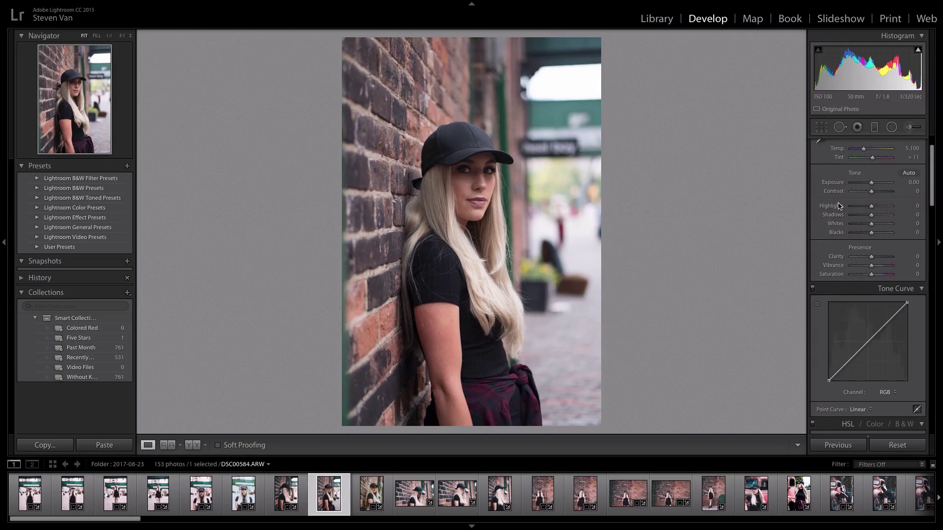
scroll(838, 206, "up", 2)
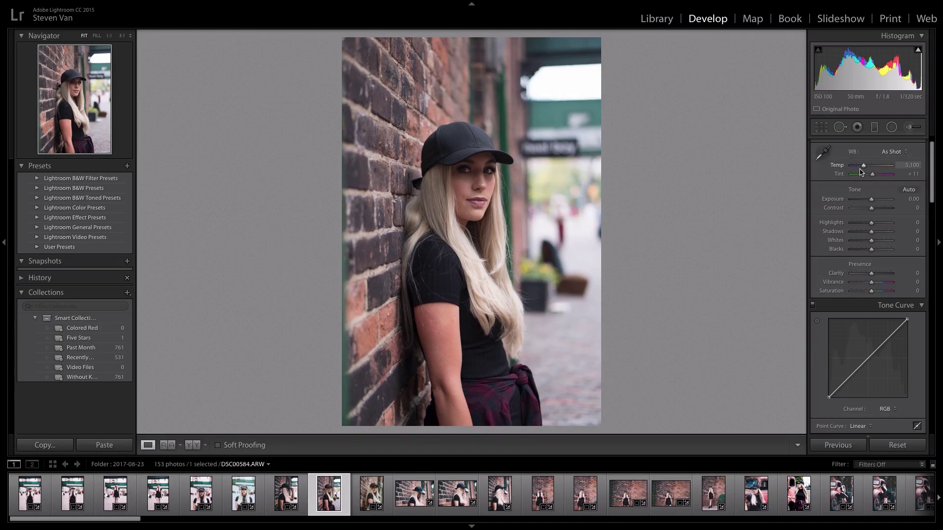
left_click_drag(860, 169, 868, 169)
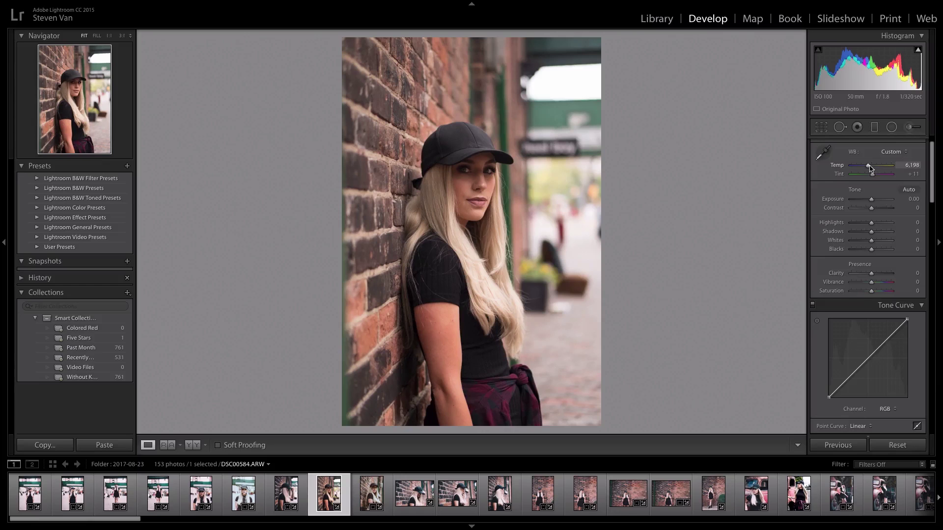
left_click_drag(871, 169, 872, 168)
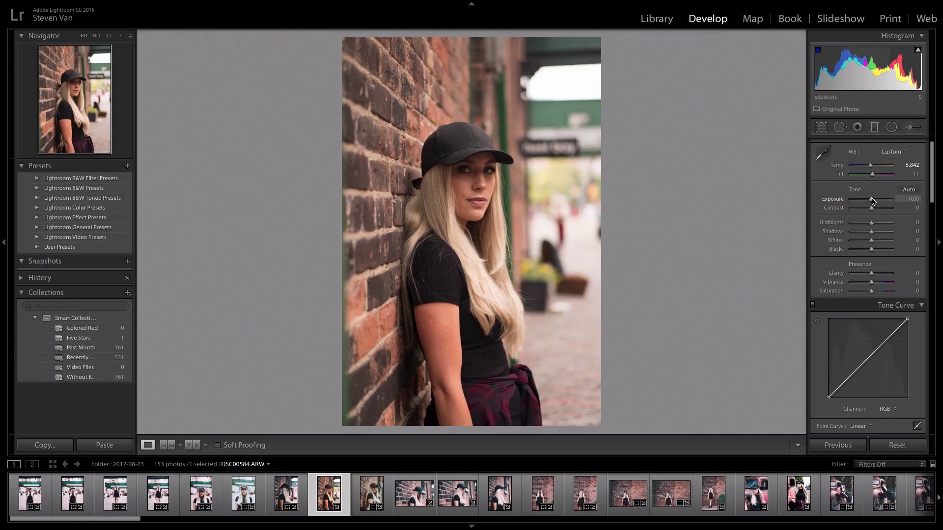
Set Exposure +0.30, Contrast −18, Highlights −63, Shadows +25, Whites −35 and Blacks −14.
left_click_drag(874, 200, 876, 201)
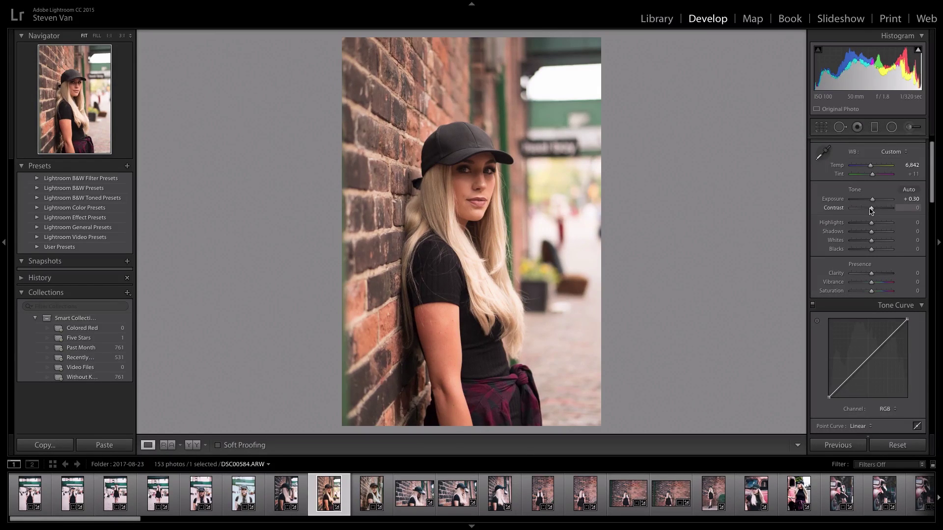
left_click_drag(871, 211, 868, 211)
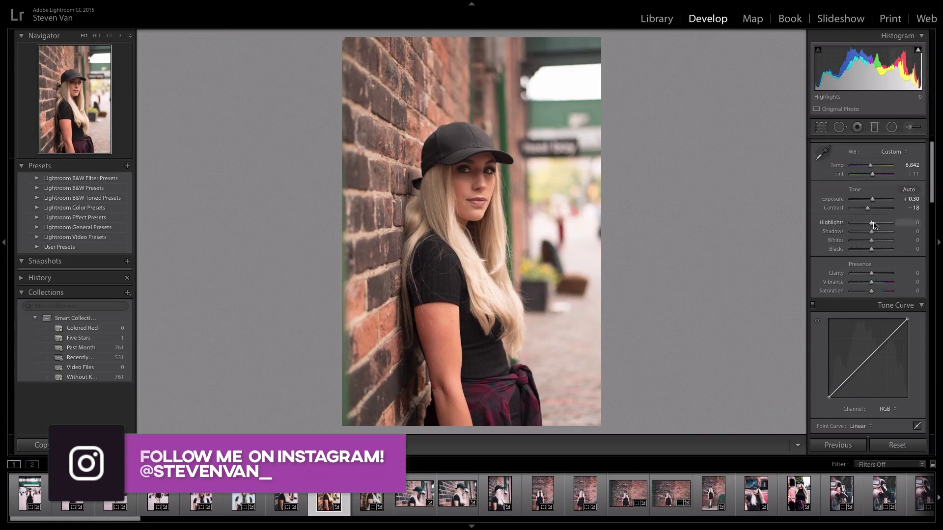
left_click_drag(871, 223, 859, 224)
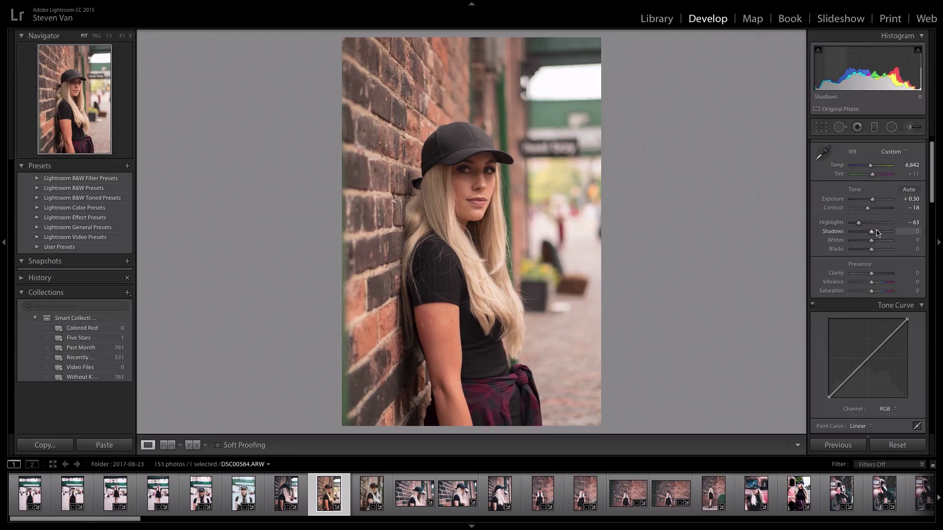
left_click_drag(872, 232, 877, 237)
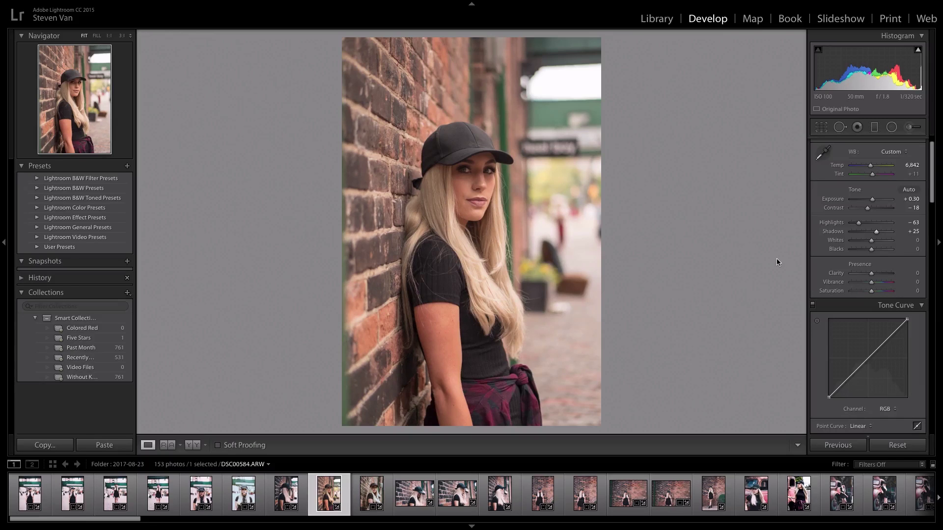
left_click_drag(871, 240, 864, 244)
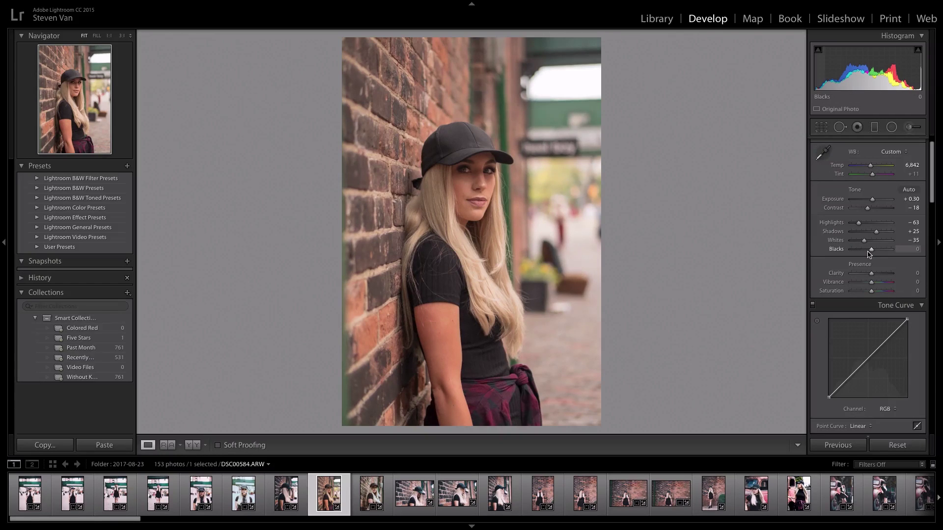
left_click_drag(871, 249, 868, 250)
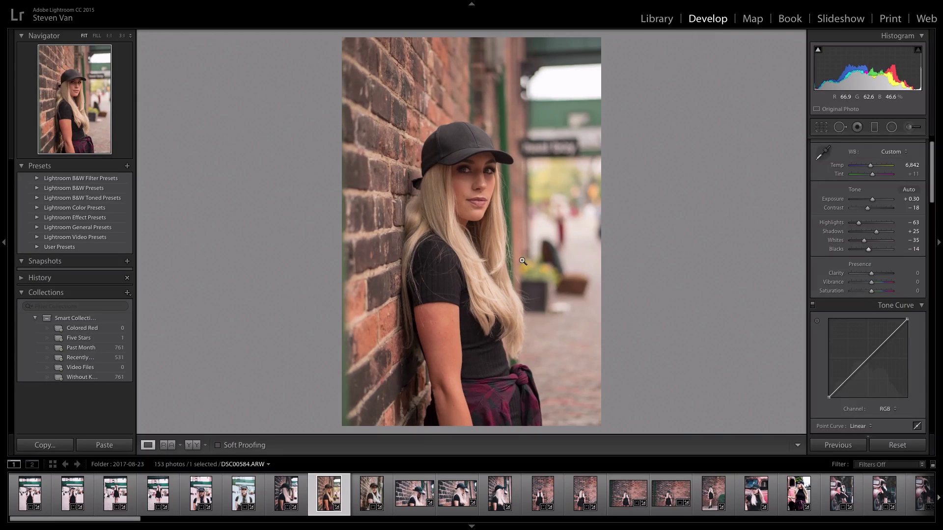
scroll(844, 265, "down", 5)
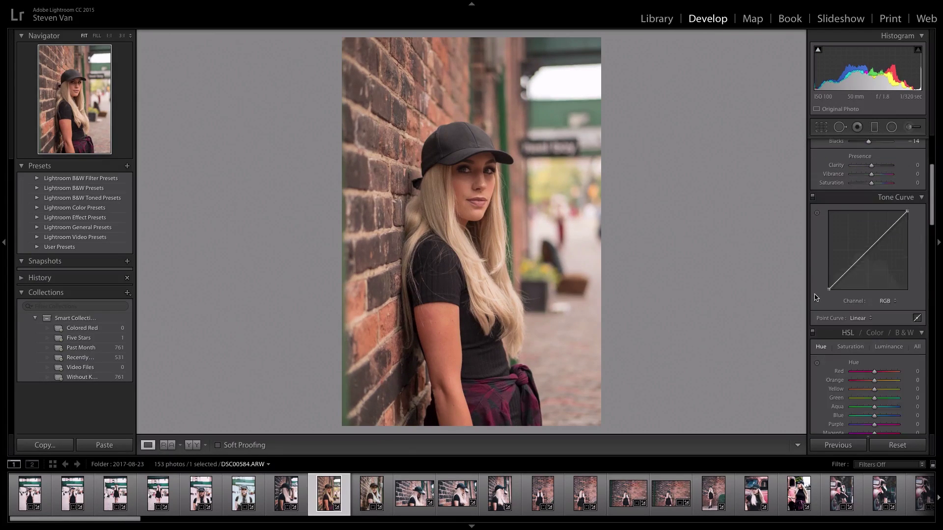
Shape a faded tone curve with three points, a lifted black point and lowered white point.
left_click(852, 267)
left_click(873, 248)
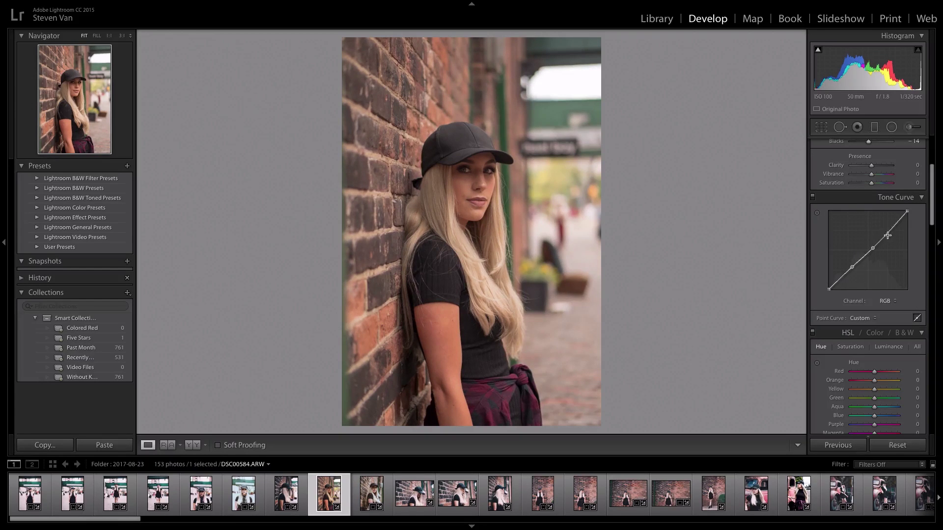
left_click_drag(886, 233, 887, 236)
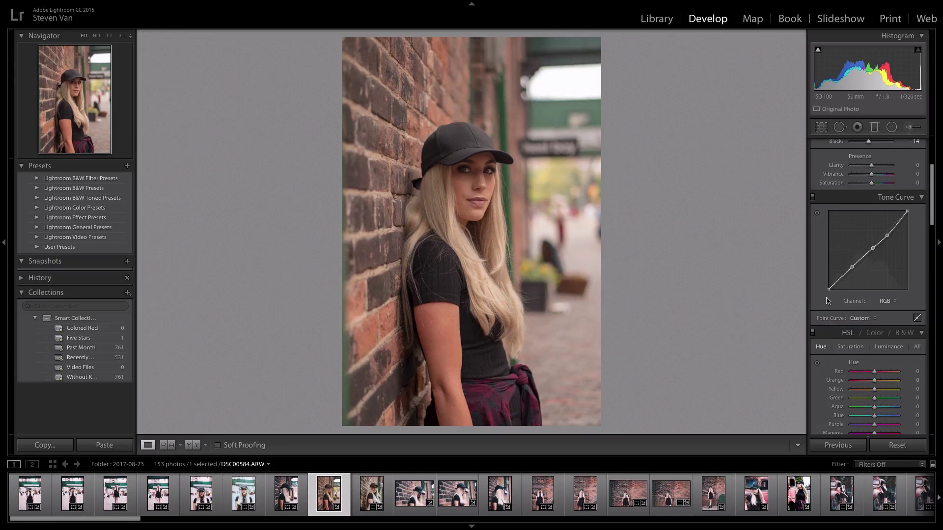
left_click_drag(829, 289, 829, 278)
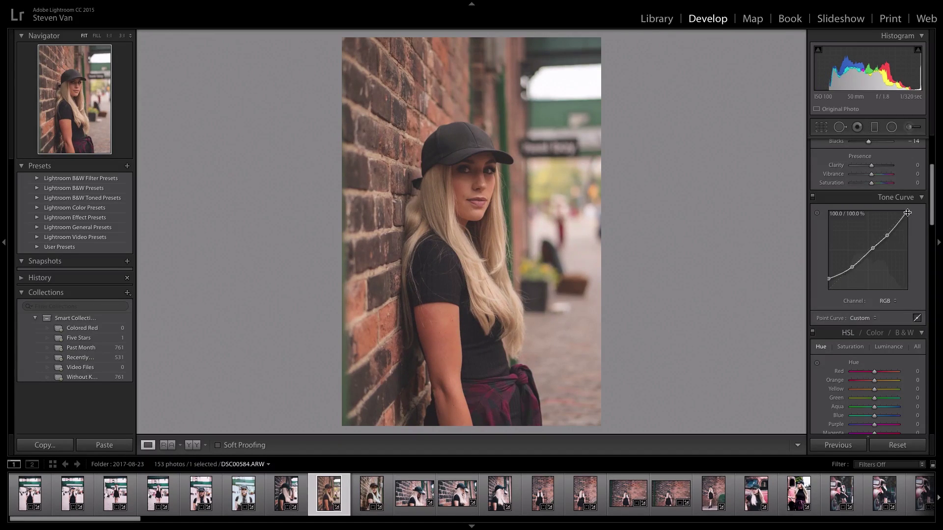
left_click_drag(907, 211, 908, 221)
left_click_drag(831, 281, 830, 284)
Raise Clarity to +45.
scroll(878, 239, "up", 3)
left_click(884, 248)
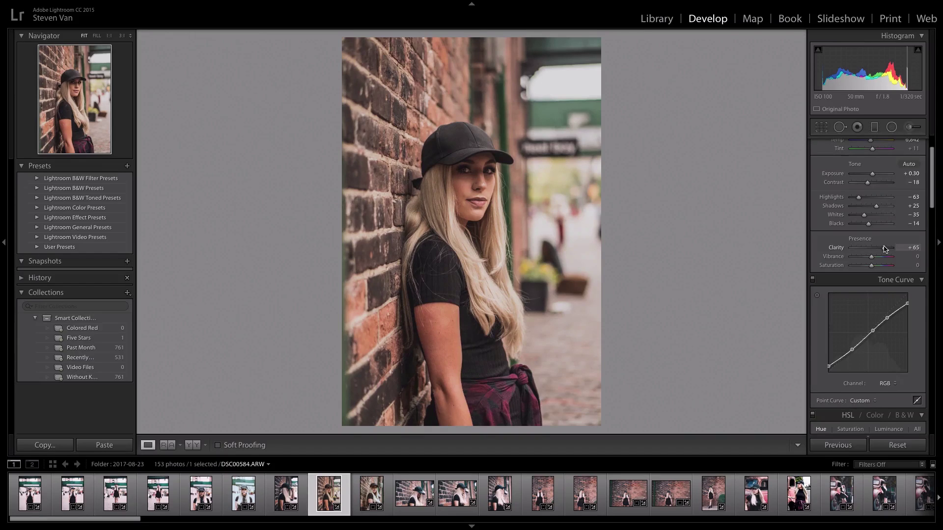
left_click_drag(884, 248, 880, 249)
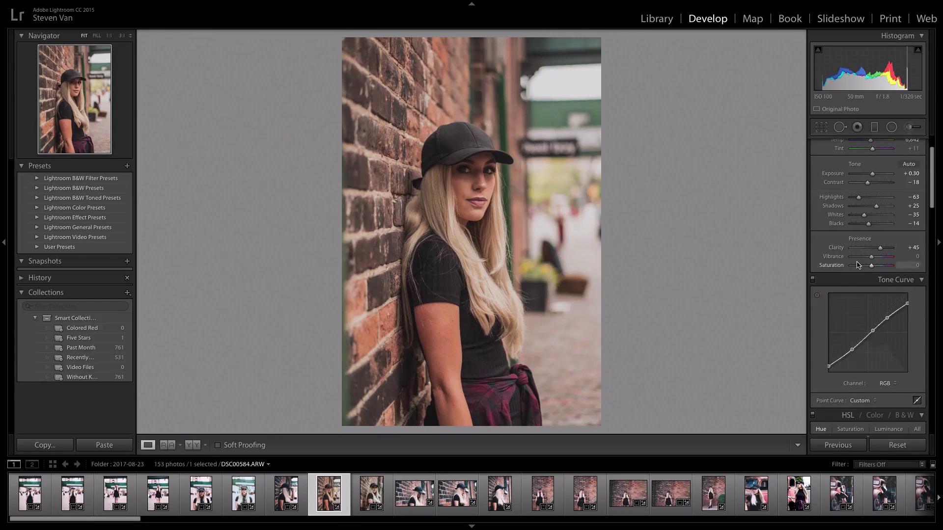
scroll(830, 312, "down", 2)
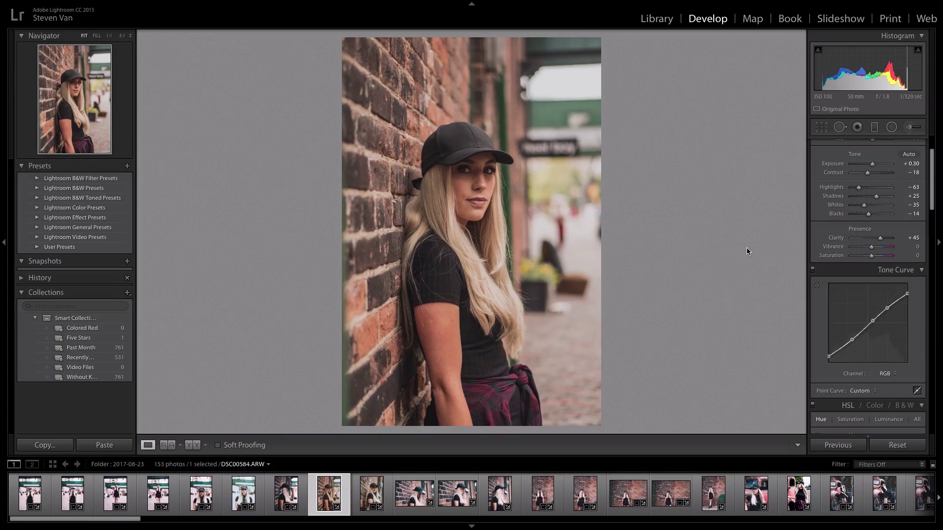
scroll(870, 287, "down", 6)
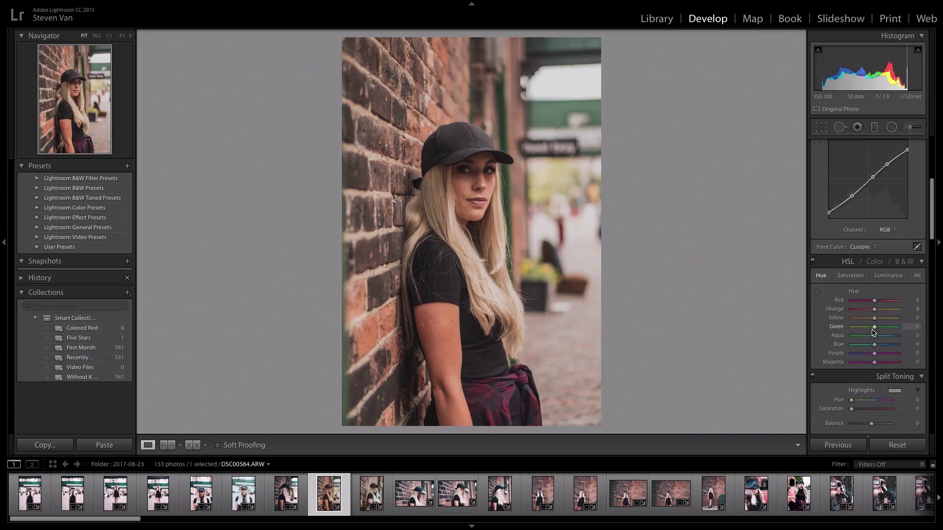
Set HSL hues: Green −100, Aqua −90, Blue −97, Red −8, Yellow +15, Purple −7, Magenta +67.
left_click_drag(874, 327, 804, 322)
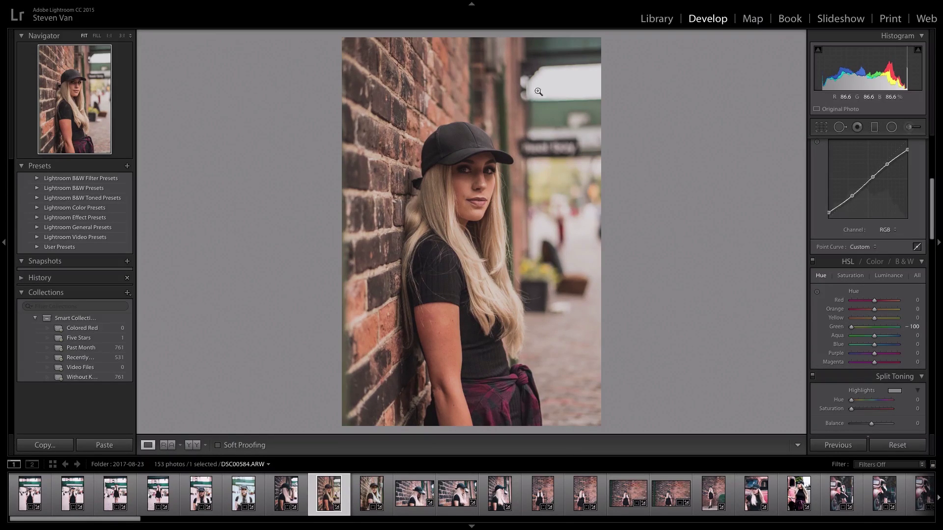
left_click_drag(874, 336, 854, 346)
left_click_drag(874, 301, 861, 300)
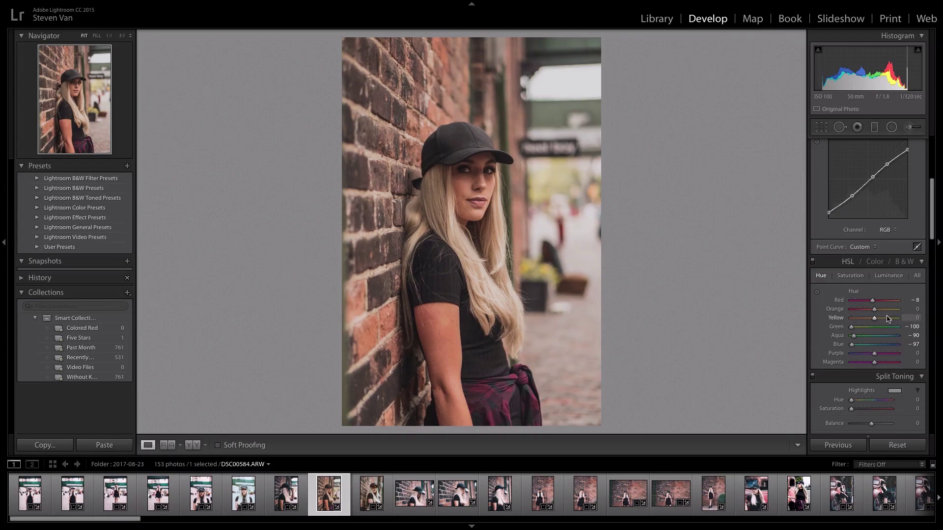
left_click_drag(876, 318, 836, 356)
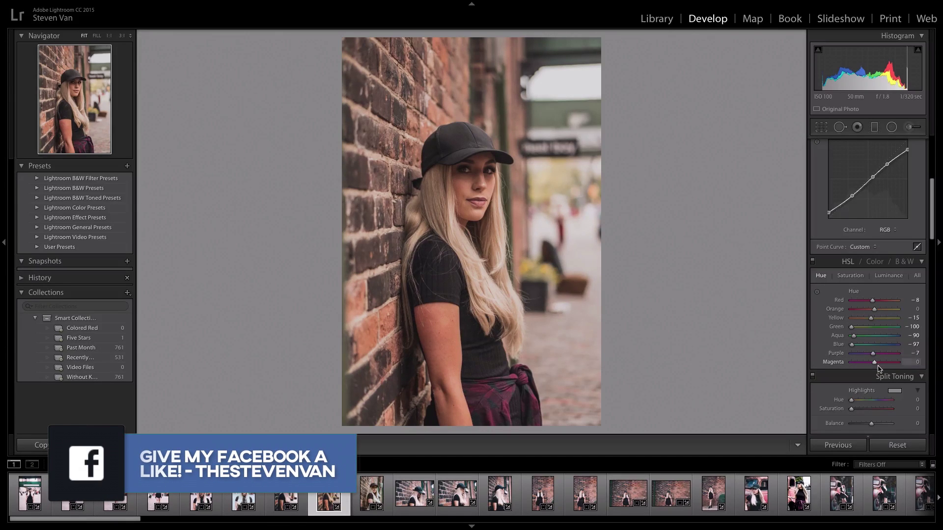
mouse_move(877, 364)
left_mouse_down()
mouse_move(886, 364)
mouse_move(854, 364)
mouse_move(887, 369)
left_mouse_up()
Raise Red saturation to +12 and Red luminance to +72 in HSL.
left_click(860, 278)
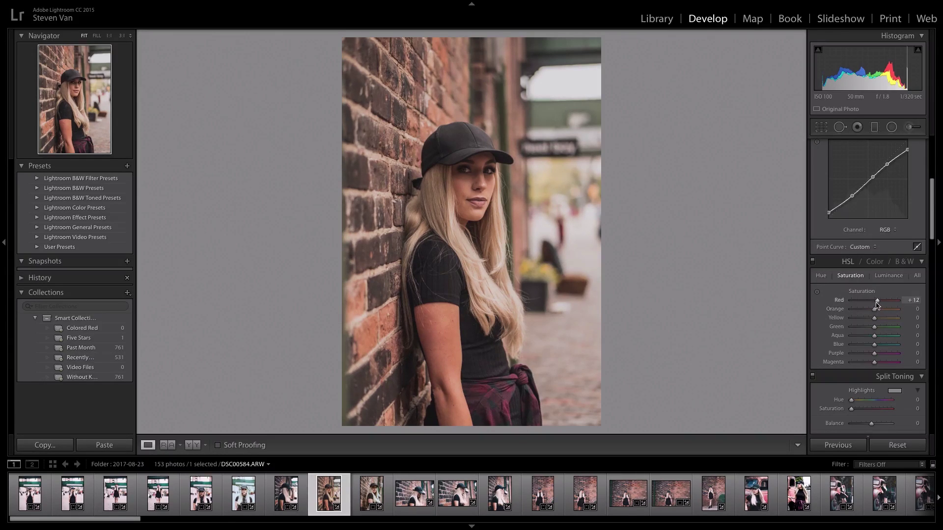
left_click_drag(868, 300, 877, 341)
scroll(891, 236, "down", 3)
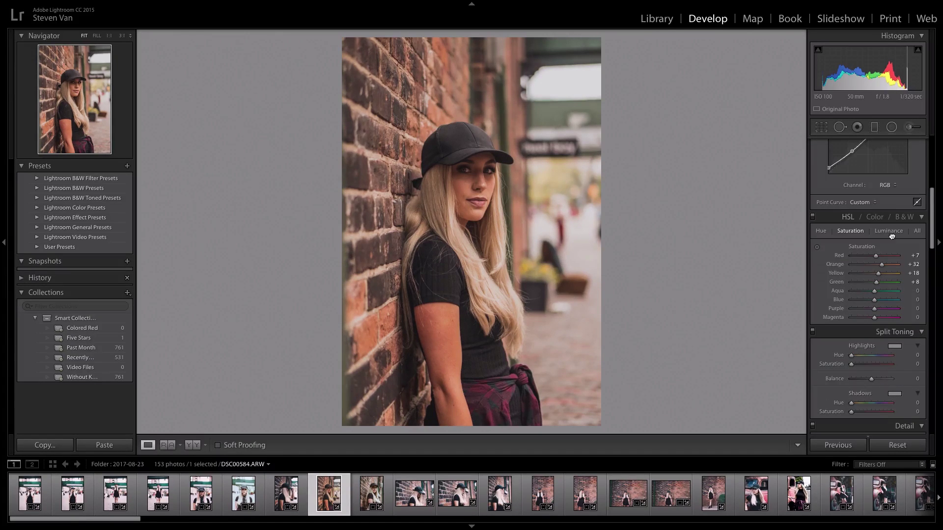
left_click(890, 232)
left_click_drag(874, 255, 901, 282)
Pull Highlights further down to −83 in the Basic panel.
scroll(830, 290, "up", 1)
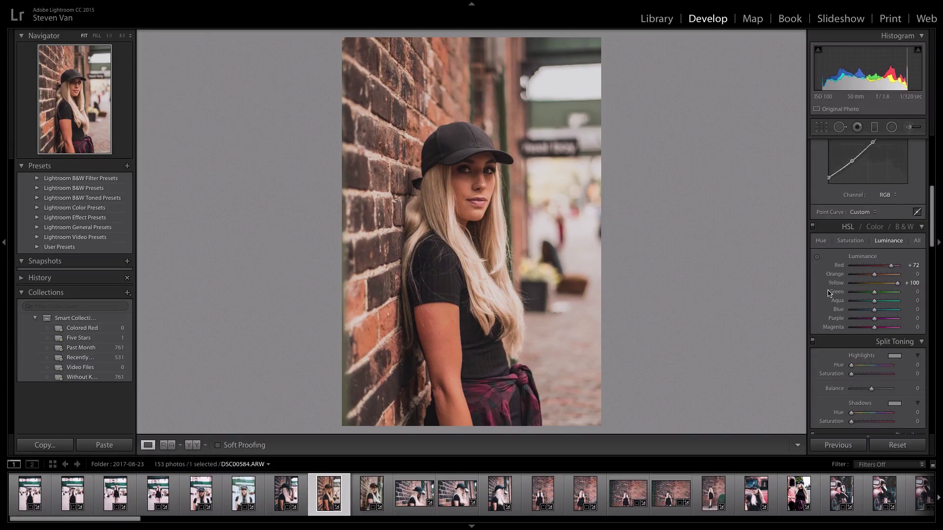
scroll(830, 294, "up", 5)
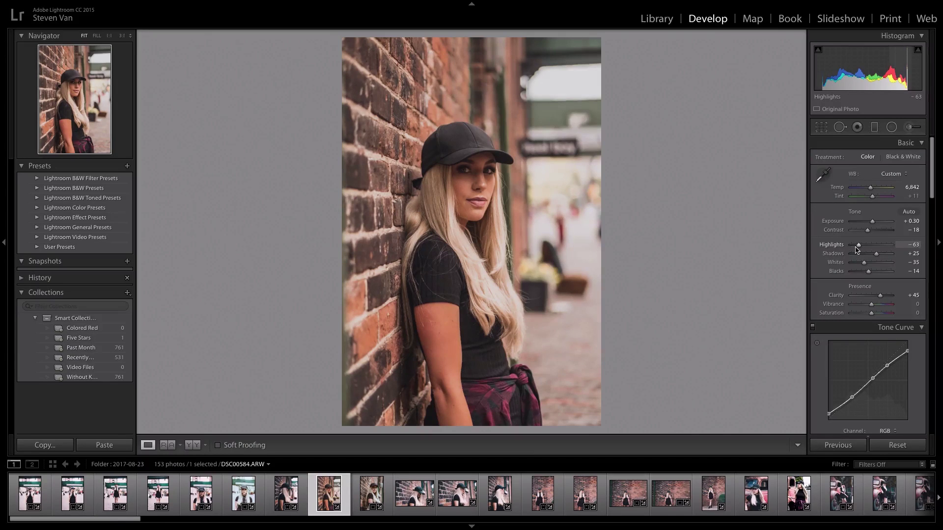
left_click_drag(859, 250, 854, 249)
scroll(835, 295, "down", 5)
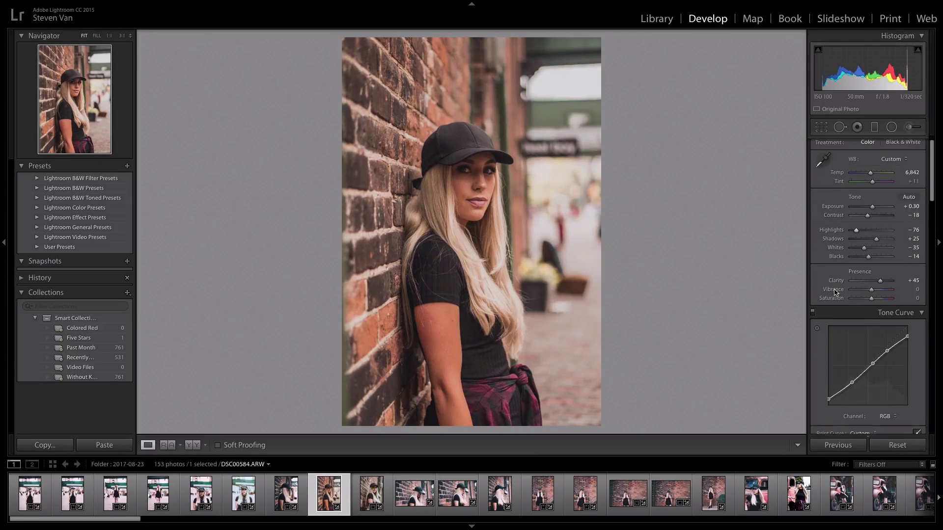
scroll(833, 322, "down", 1)
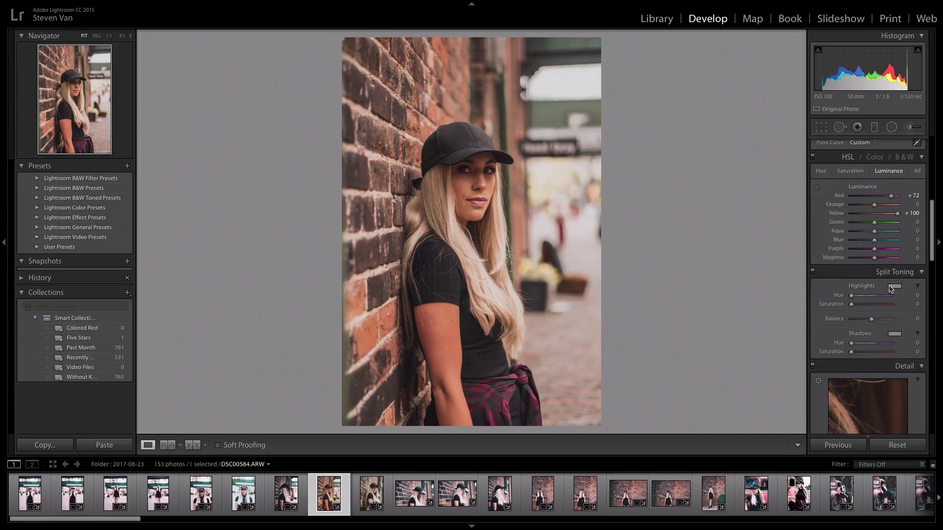
Tone the highlights blue with Hue 215 and Saturation 32.
left_click(894, 289)
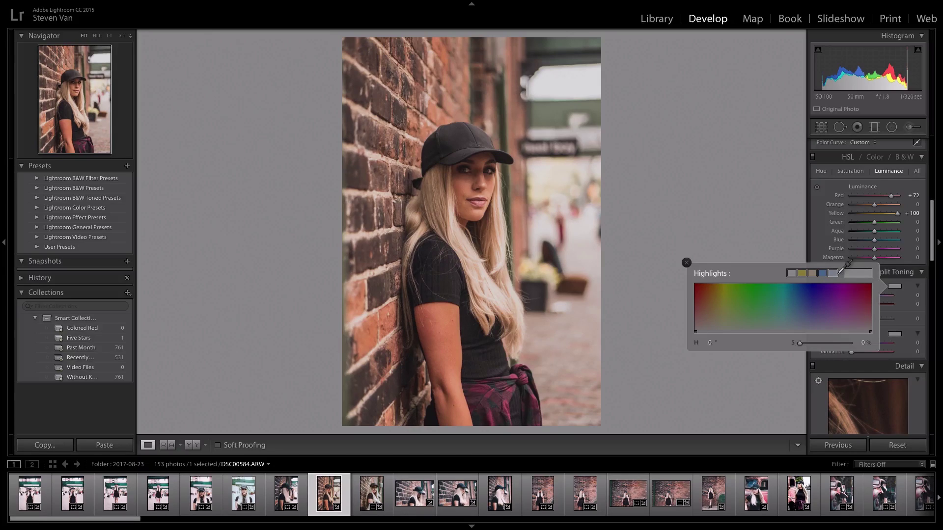
left_click(800, 327)
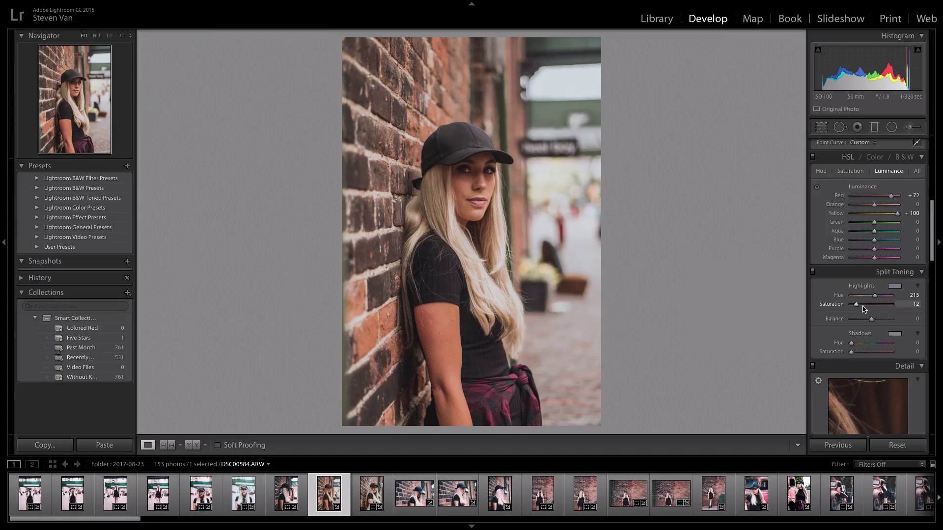
left_click_drag(858, 307, 864, 308)
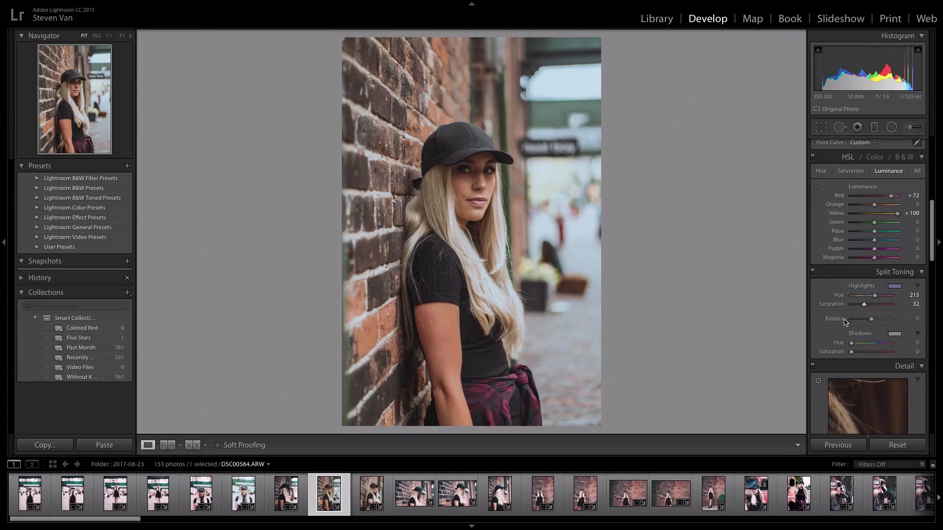
scroll(889, 316, "down", 1)
Tone the shadows warm tan with Hue 37 and Saturation 15.
left_click(895, 324)
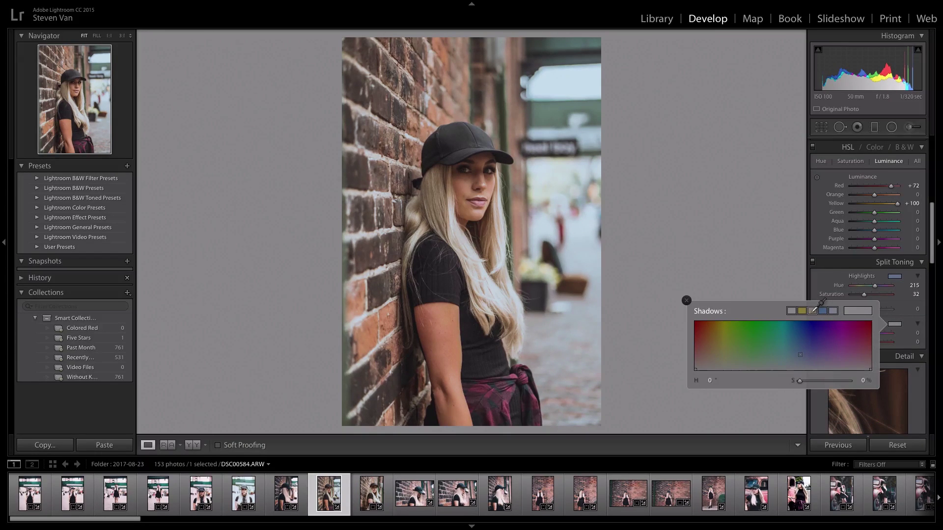
left_click(813, 311)
left_click(815, 295)
left_click_drag(861, 341, 857, 342)
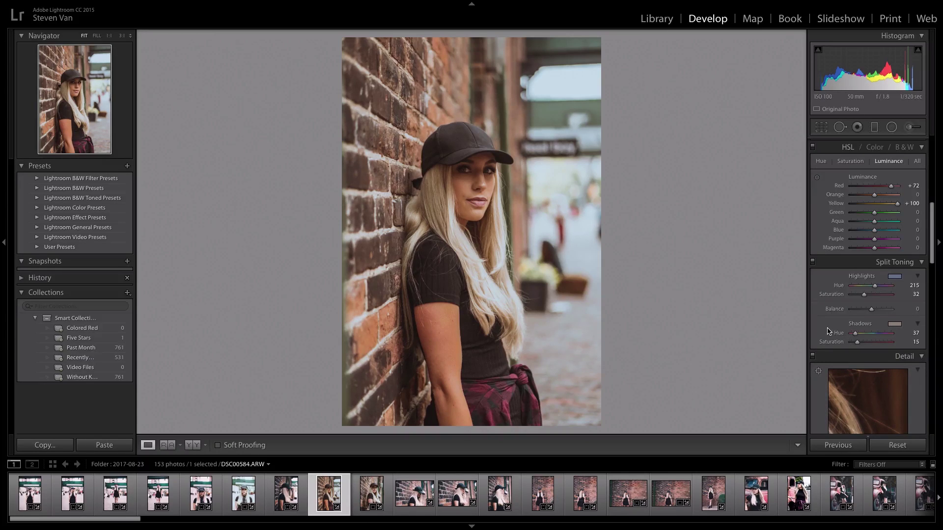
scroll(829, 332, "down", 3)
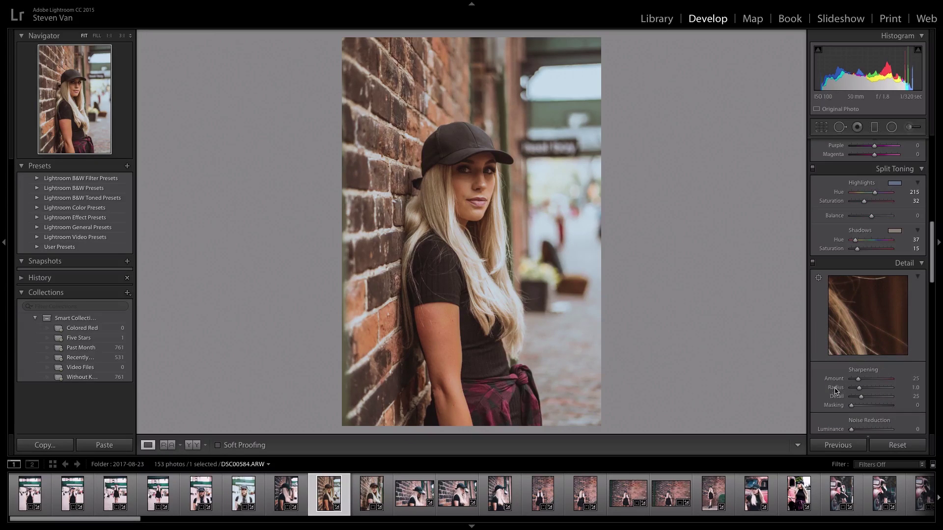
Slightly lower sharpening and try a strong, fully feathered post-crop vignette with highlight priority.
scroll(832, 388, "down", 1)
left_click_drag(859, 370, 856, 371)
scroll(859, 376, "down", 10)
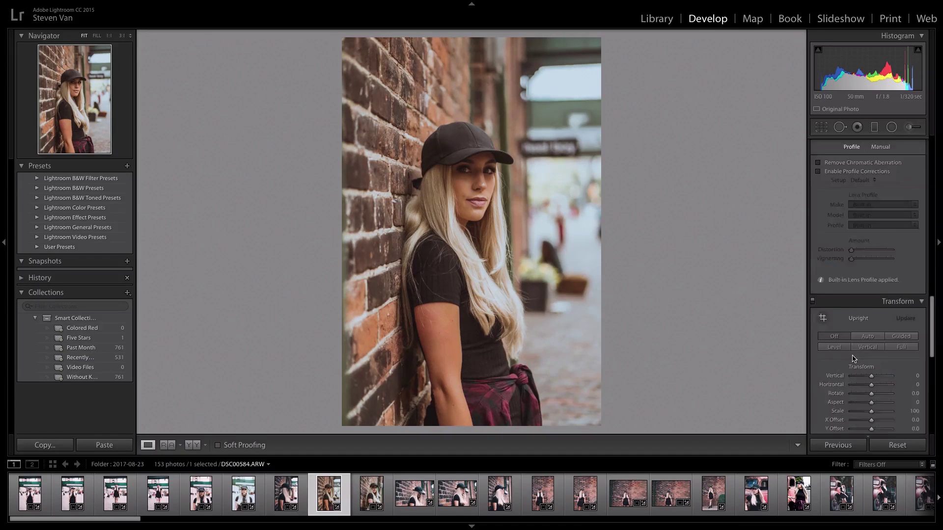
scroll(838, 364, "down", 2)
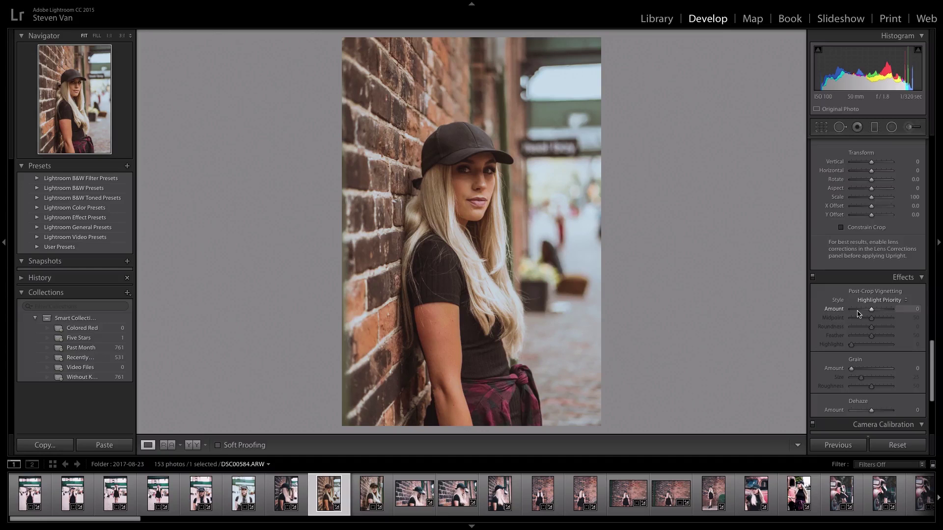
left_click_drag(859, 314, 902, 336)
left_click_drag(851, 344, 903, 344)
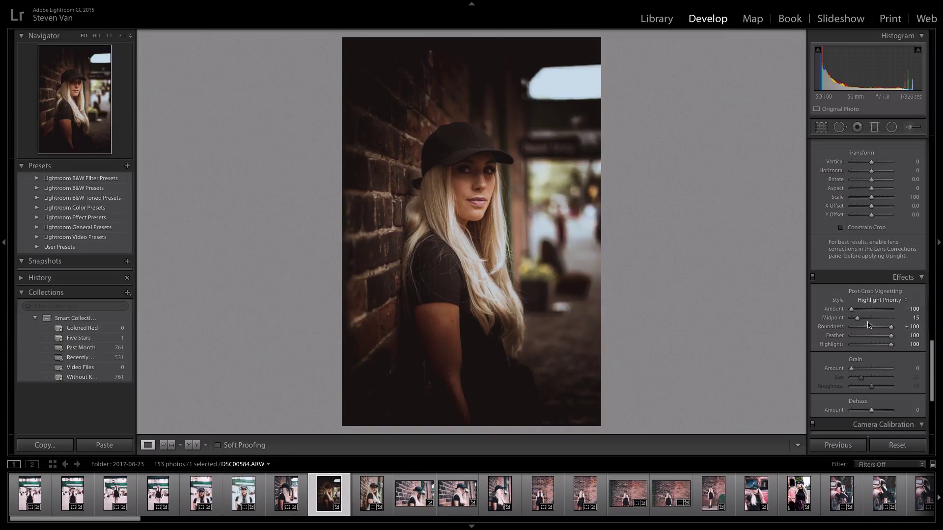
left_click_drag(851, 309, 860, 311)
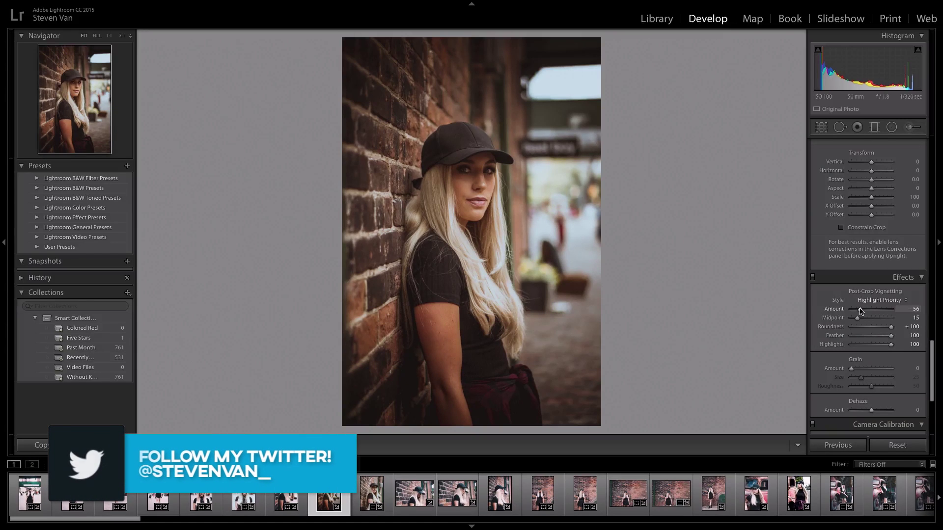
left_click_drag(860, 311, 869, 312)
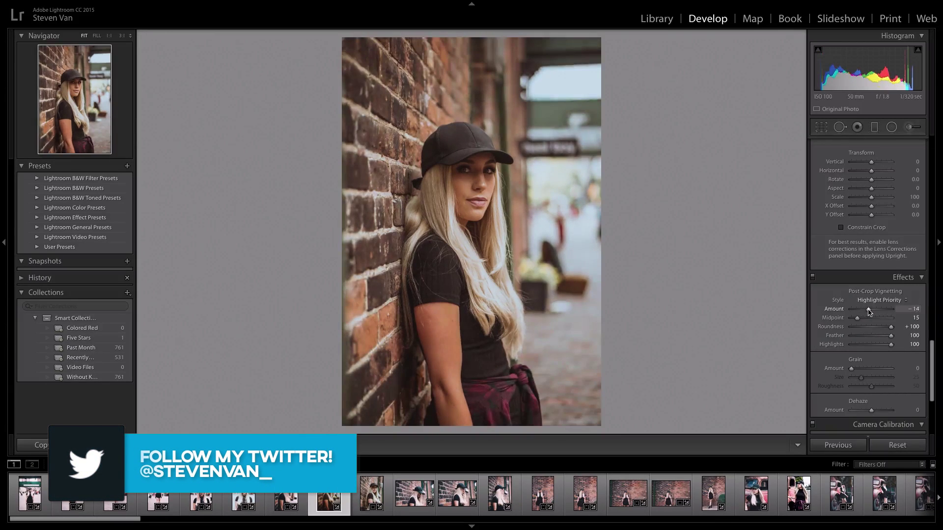
Reset the vignette amount and set it to −20, then add grain at Amount 25.
left_click(913, 310)
type("0")
key("Return")
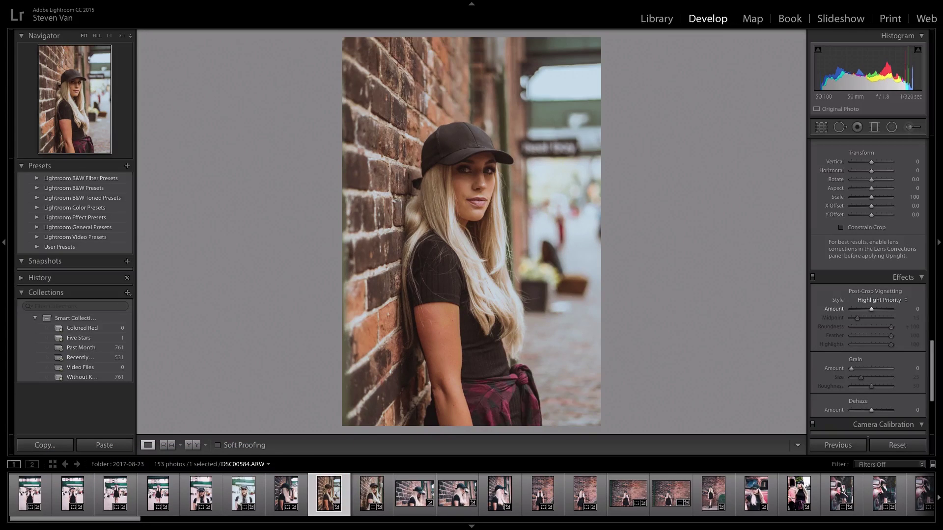
left_click_drag(878, 314, 873, 315)
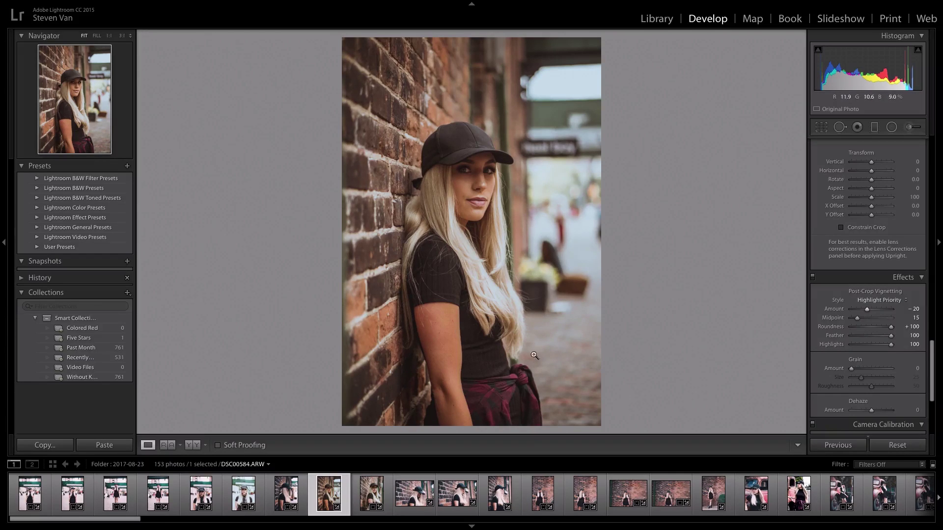
scroll(856, 362, "down", 1)
left_click(861, 359)
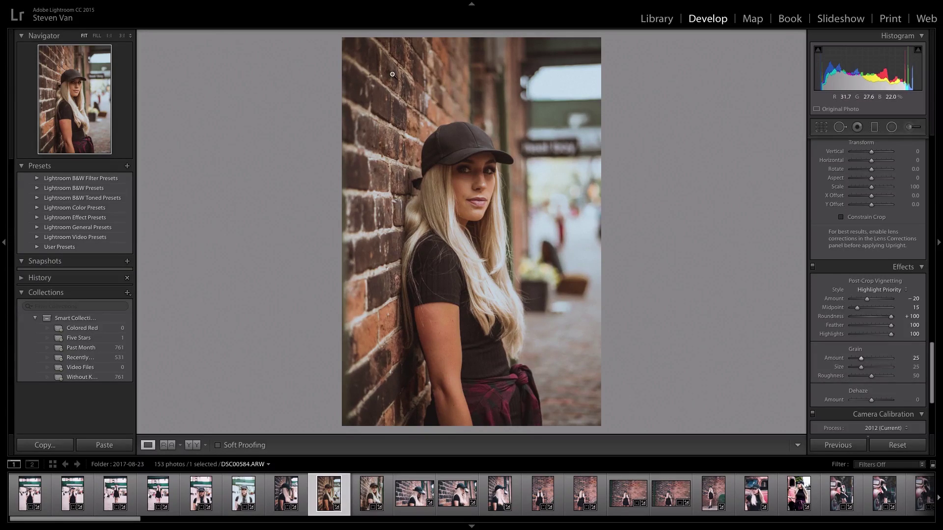
Undo a trial light vignette back to −20, raise Grain to 37, and check detail at 1:1.
left_click(876, 299)
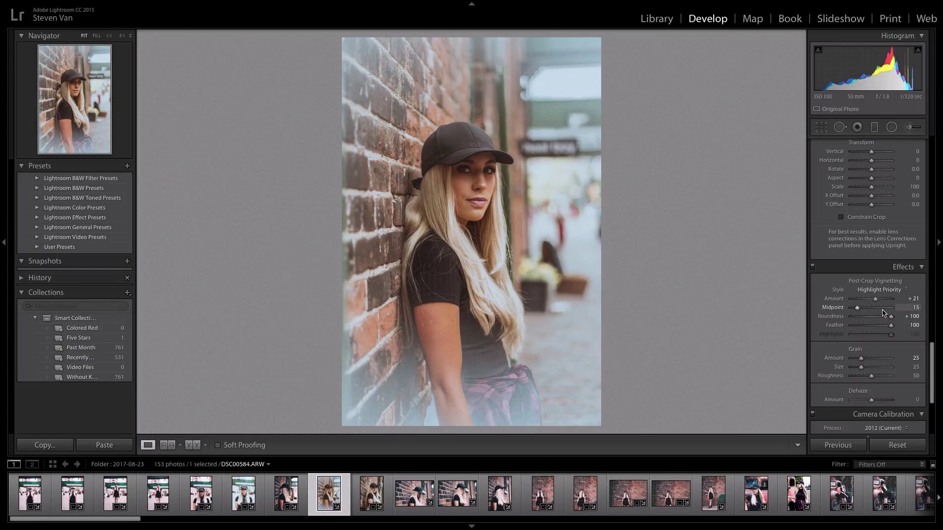
key("ctrl+z")
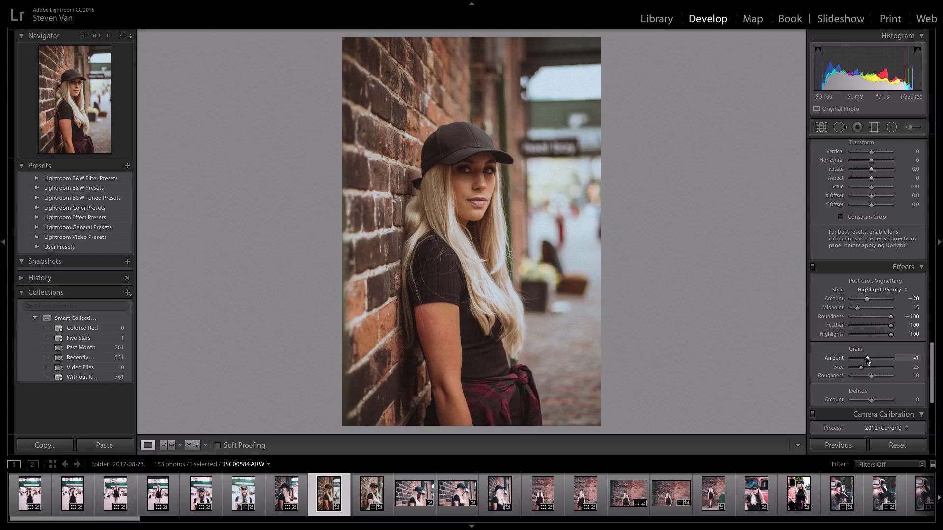
left_click_drag(866, 359, 886, 382)
scroll(872, 373, "down", 1)
left_click(455, 170)
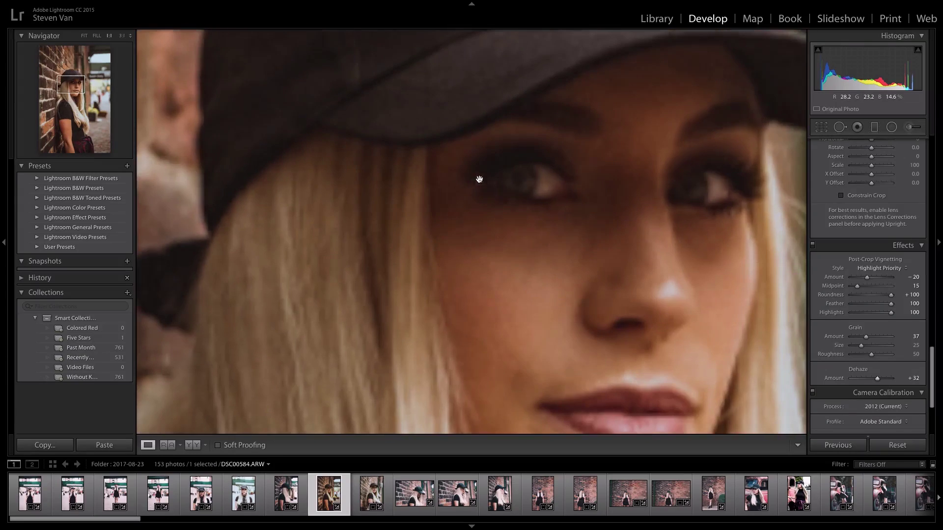
left_click(503, 211)
scroll(815, 305, "up", 15)
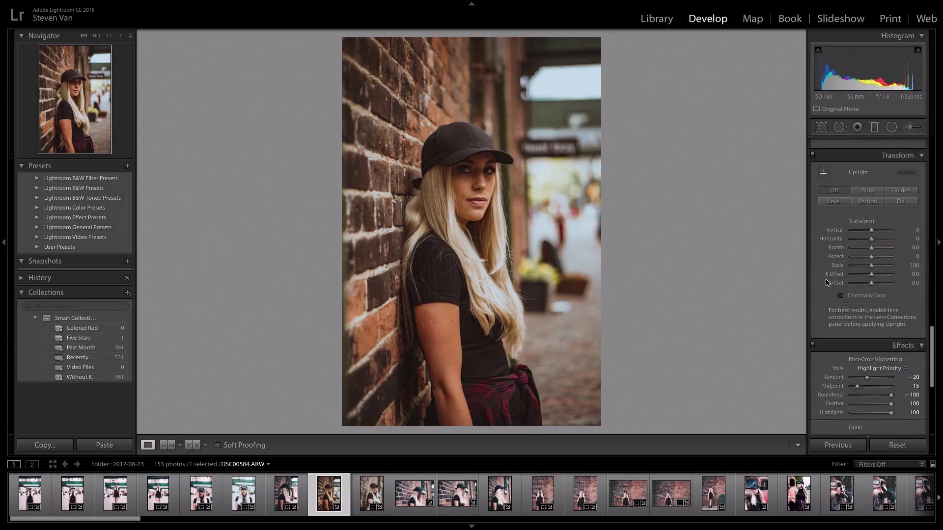
scroll(830, 282, "up", 10)
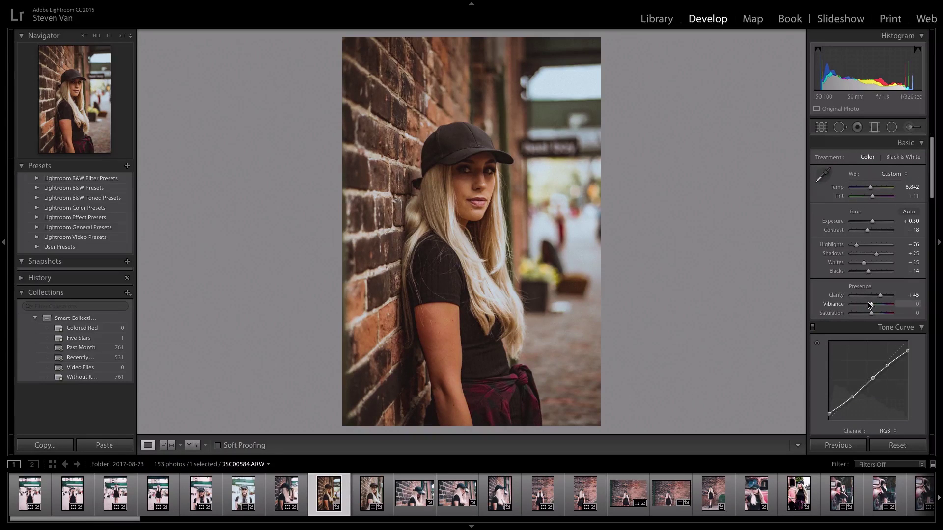
Lower Vibrance to −18.
left_click_drag(871, 307, 867, 308)
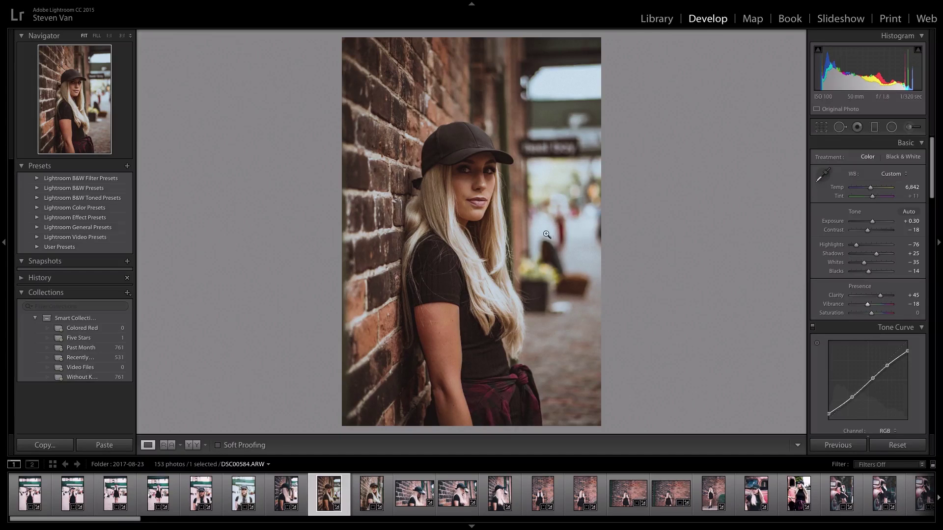
scroll(833, 298, "down", 5)
scroll(833, 298, "down", 8)
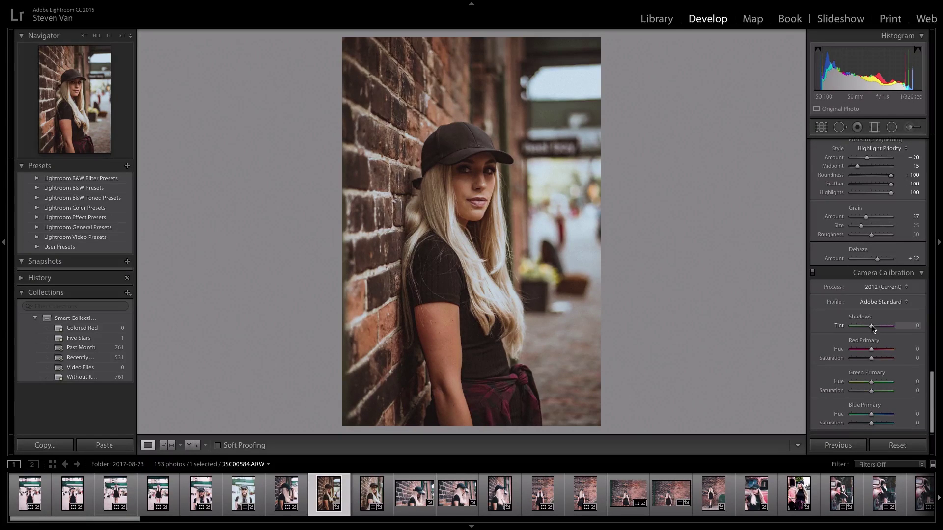
Calibrate Shadows Tint −20, Red Primary Hue +9, Green Primary Hue +10, Blue Primary Saturation −3.
left_click_drag(871, 329, 866, 329)
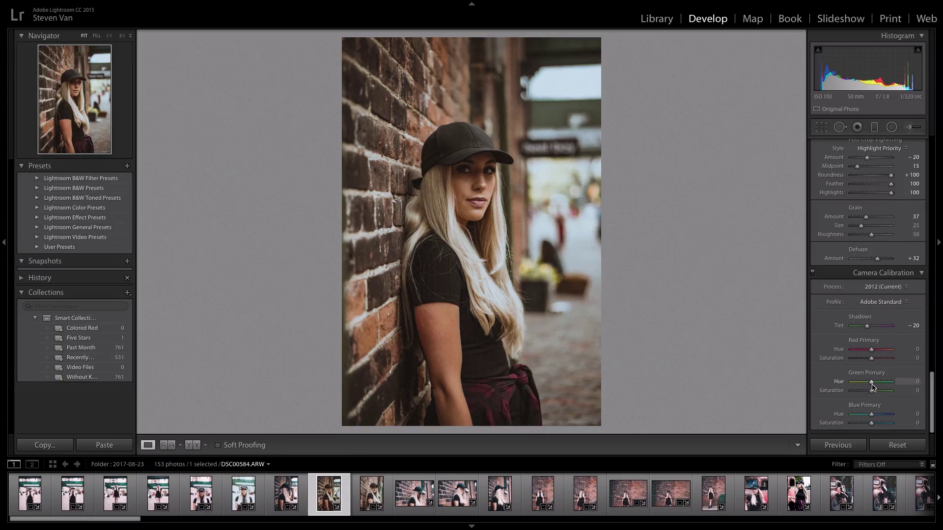
left_click_drag(882, 389, 872, 391)
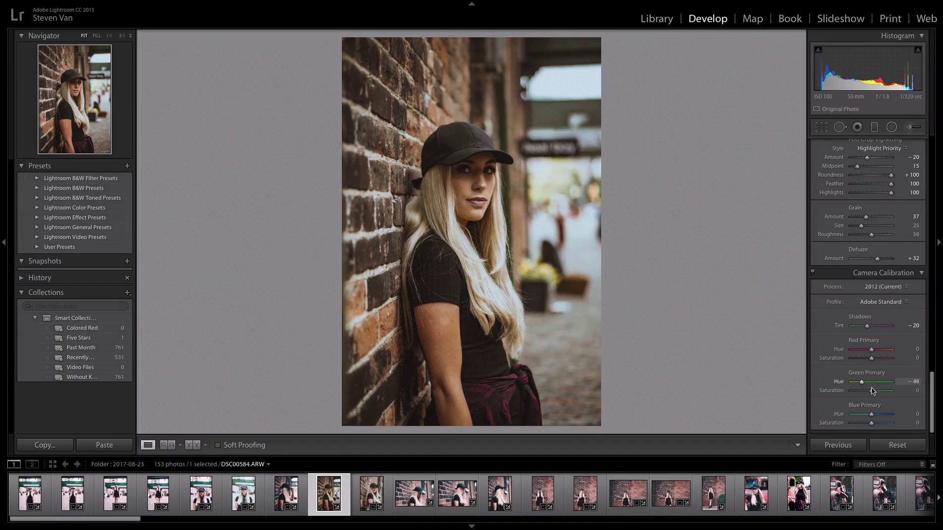
left_click(872, 391)
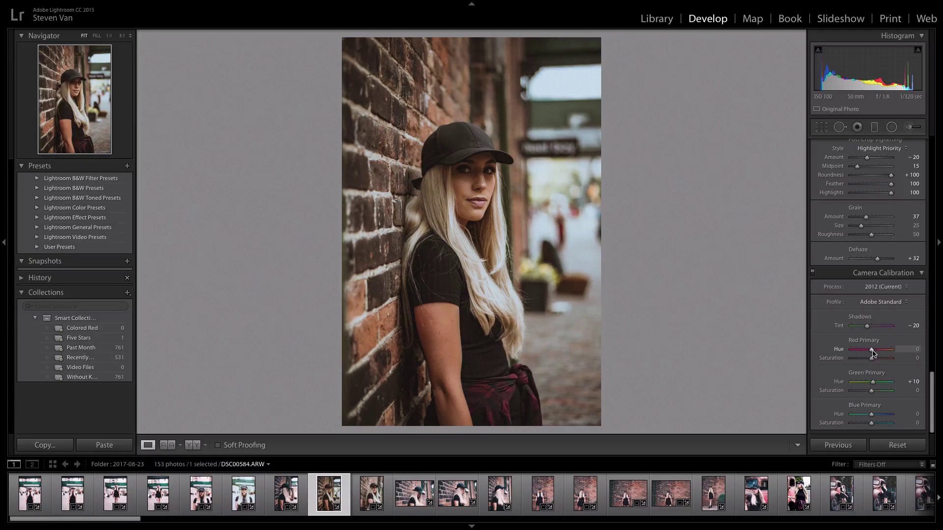
mouse_move(868, 353)
left_mouse_down()
mouse_move(880, 353)
mouse_move(870, 350)
left_mouse_up()
left_click_drag(872, 423, 875, 425)
left_click(910, 415)
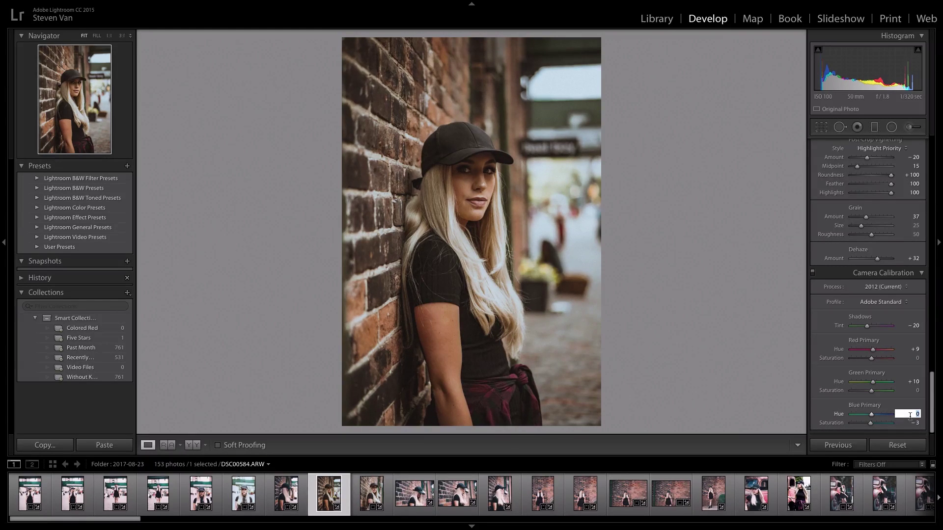
Set Blue Primary Hue to −1 and copy all develop settings onto the red-truck photo.
type("-1")
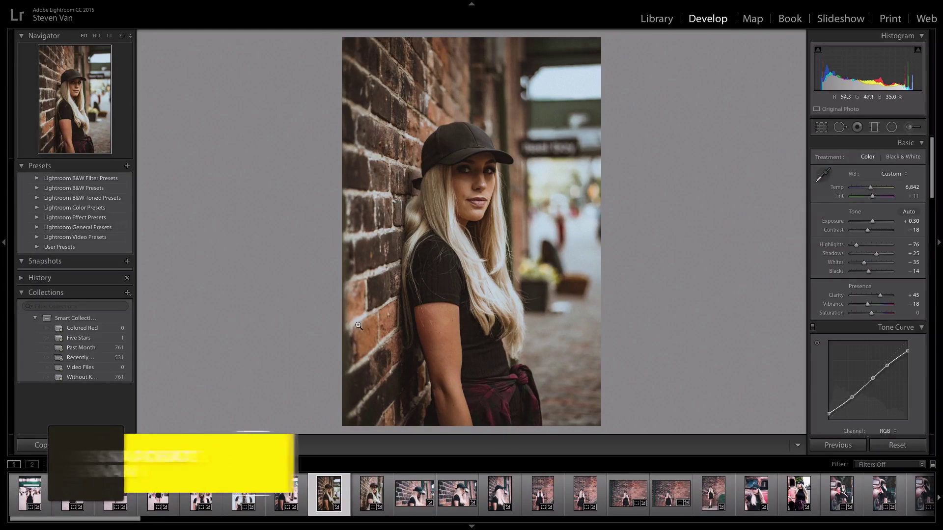
key("super+shift+c")
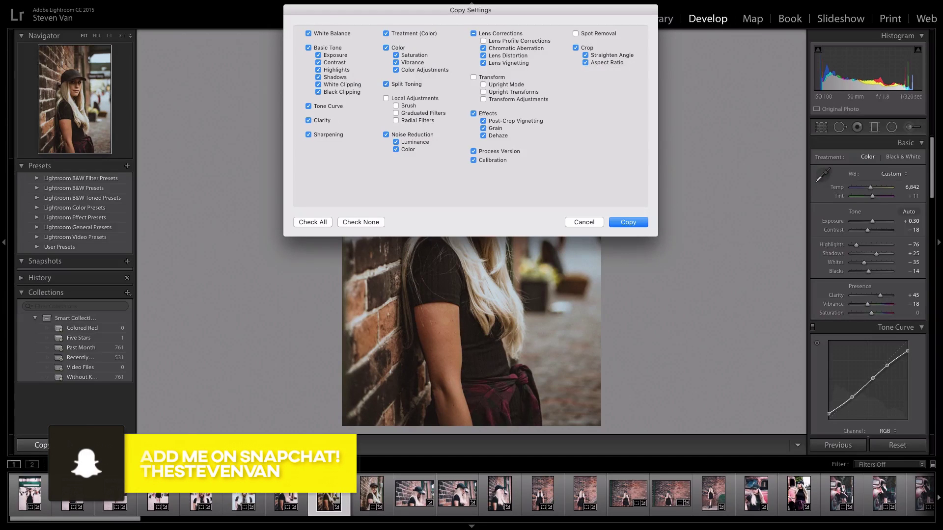
left_click(628, 222)
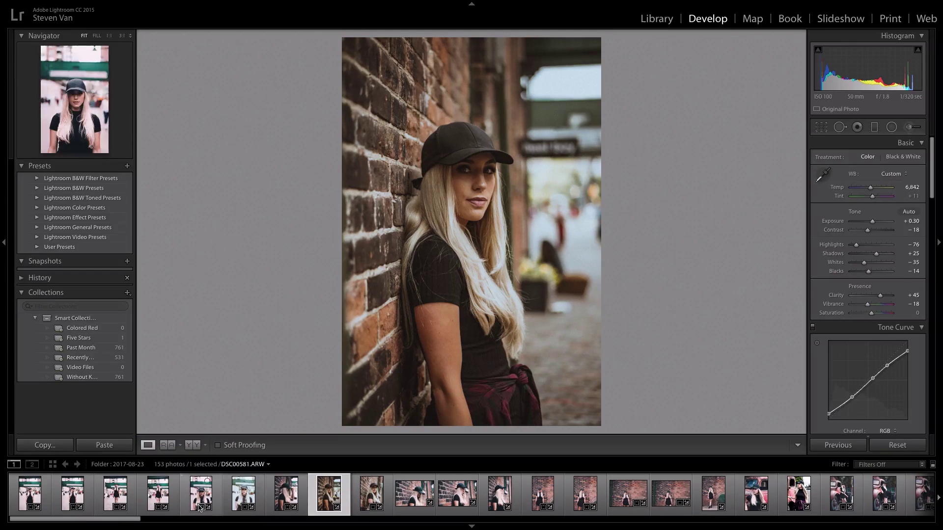
left_click(771, 494)
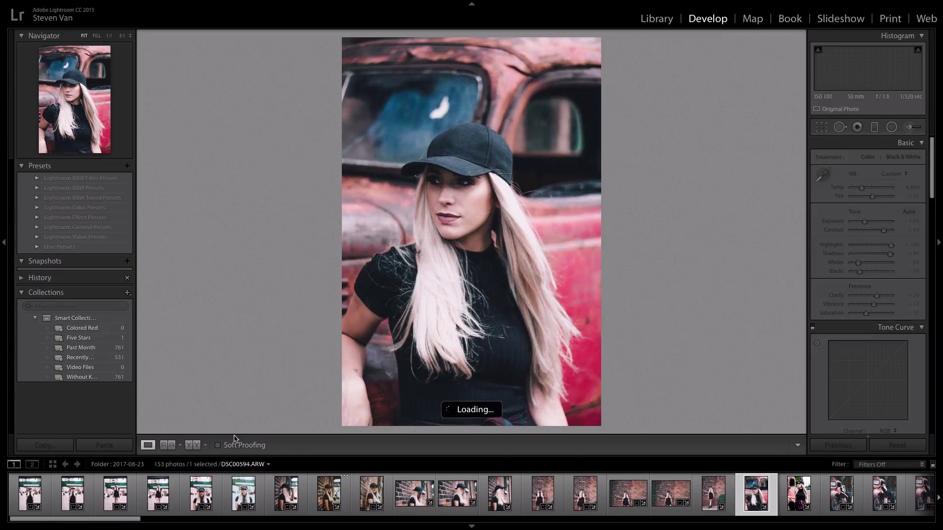
left_click(112, 444)
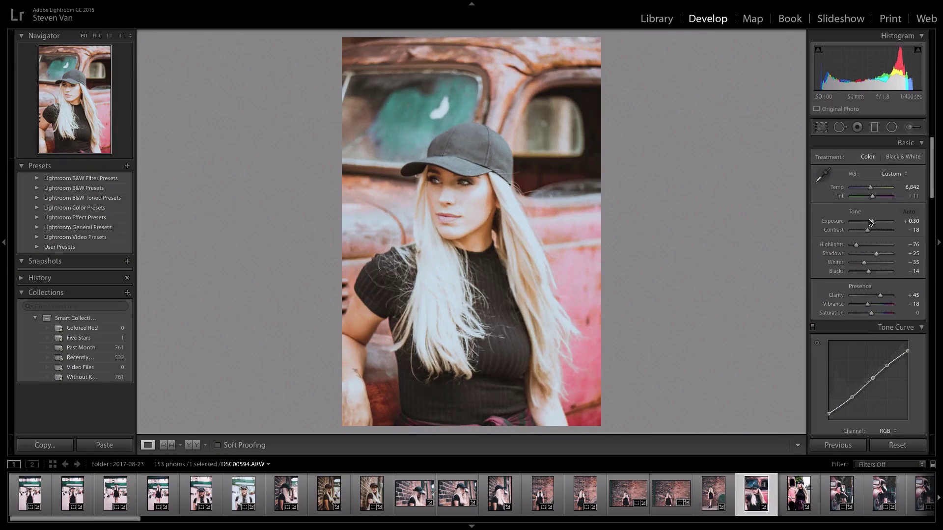
Darken the truck photo to Exposure −0.55, cool Temp to 6,444, and return to DSC00584.
left_click_drag(871, 223, 867, 222)
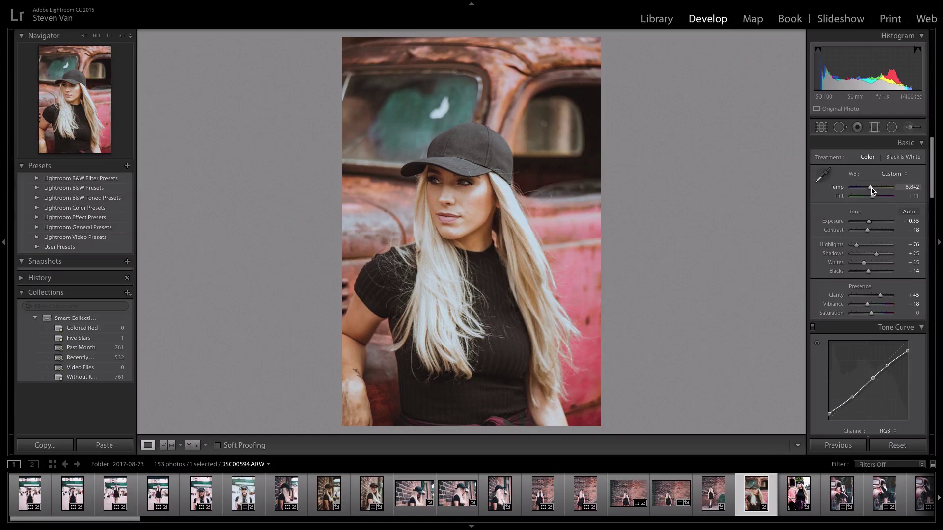
left_click_drag(872, 191, 869, 191)
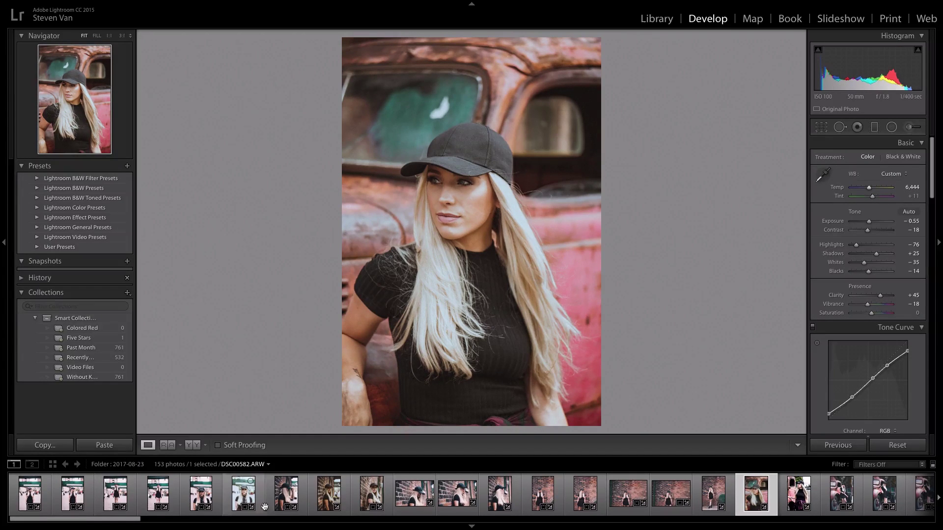
left_click(328, 493)
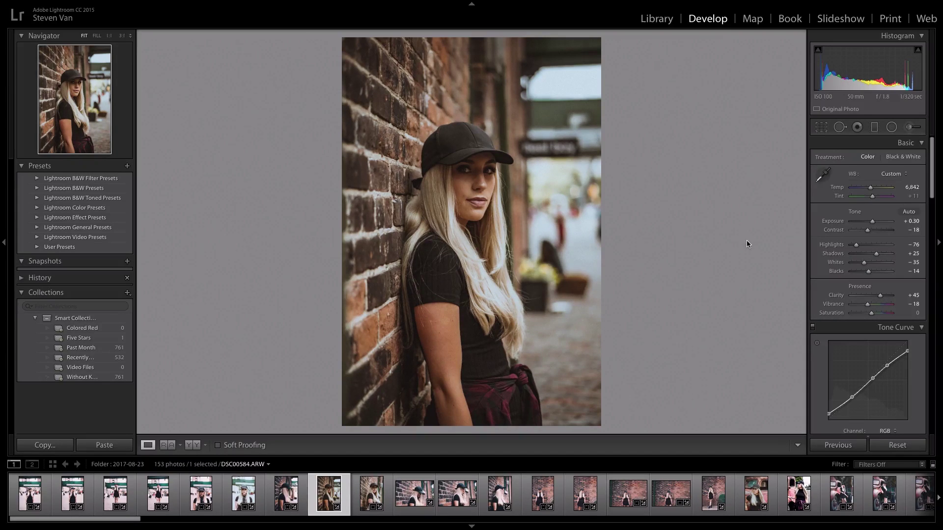
Split-tone the highlights warm (hue 37) and the shadows grey-blue (hue 215).
scroll(835, 270, "down", 10)
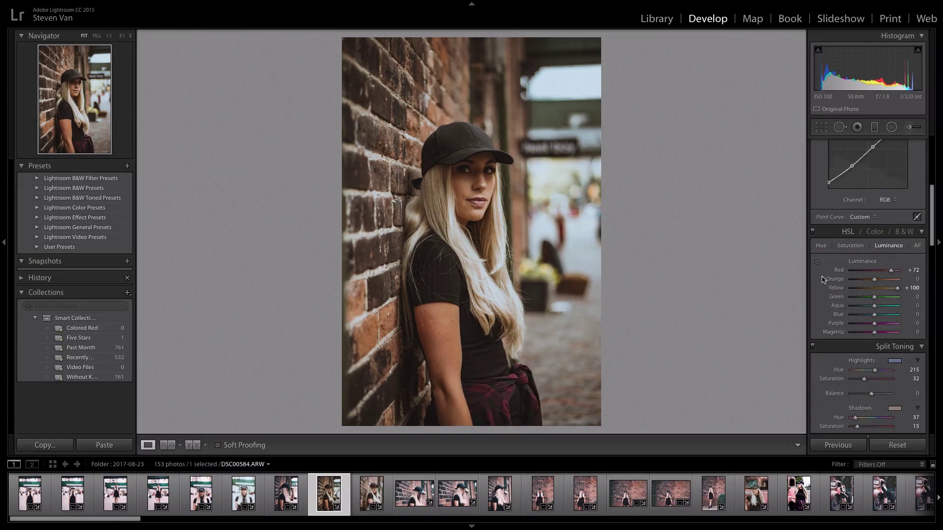
scroll(852, 306, "down", 2)
left_click(893, 305)
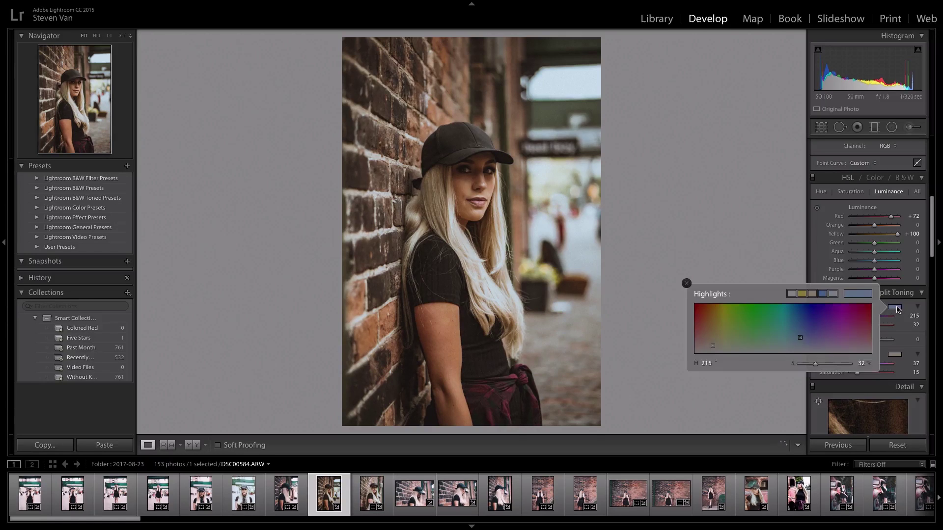
left_click(895, 354)
left_click(833, 341)
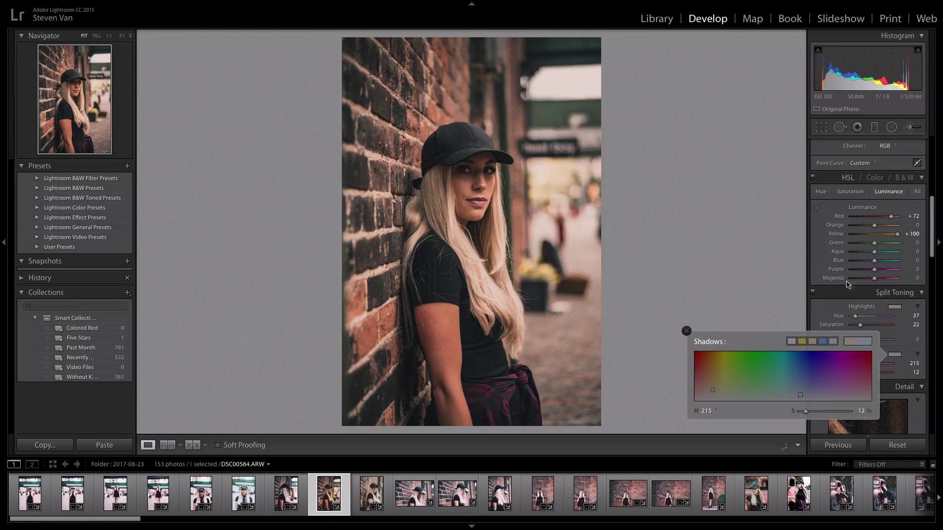
Cool the white balance Temp to about 5,124.
scroll(835, 236, "up", 10)
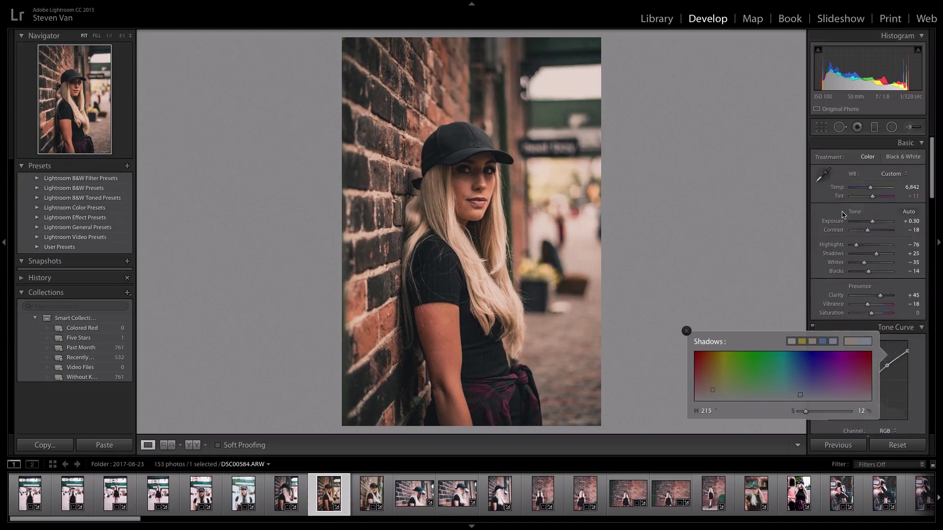
left_click_drag(870, 190, 866, 192)
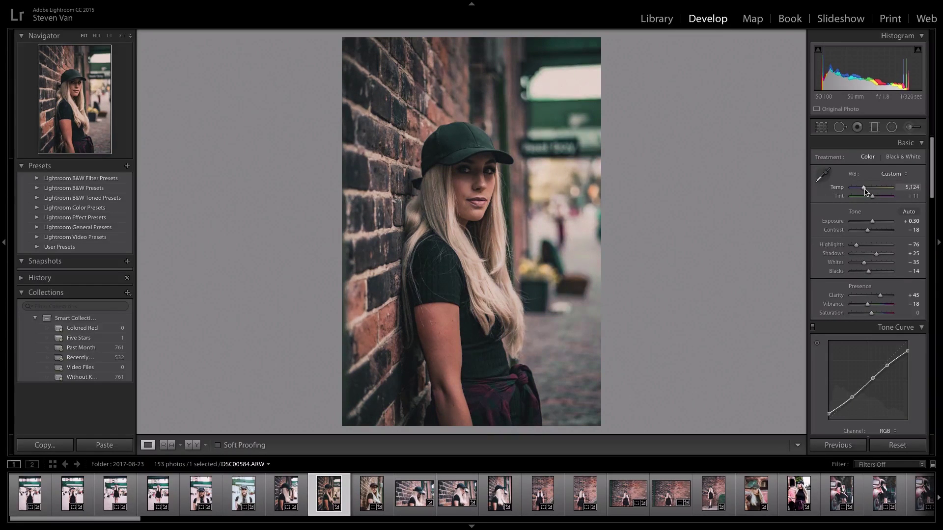
scroll(840, 231, "down", 5)
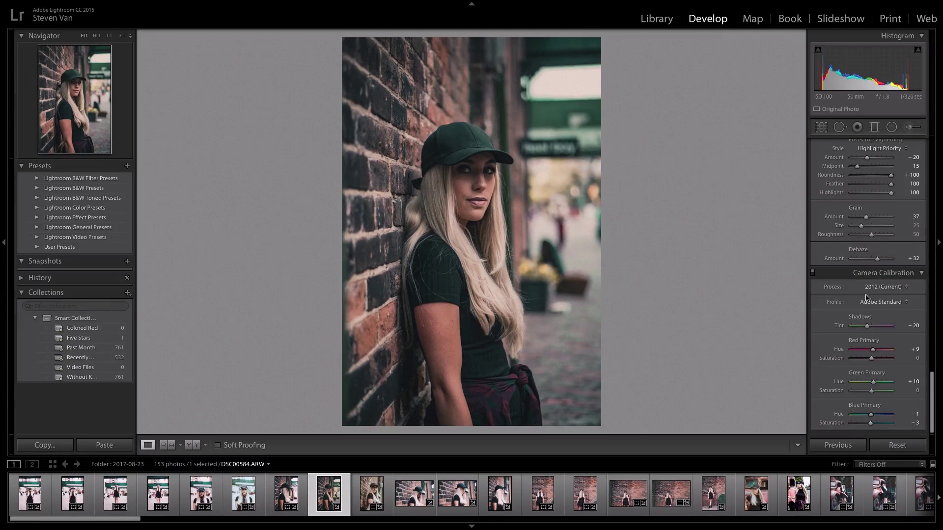
Set Blue Primary Hue to +11 and adjust the tone curve, raising its white point.
left_click(886, 415)
left_click(876, 414)
scroll(844, 307, "up", 6)
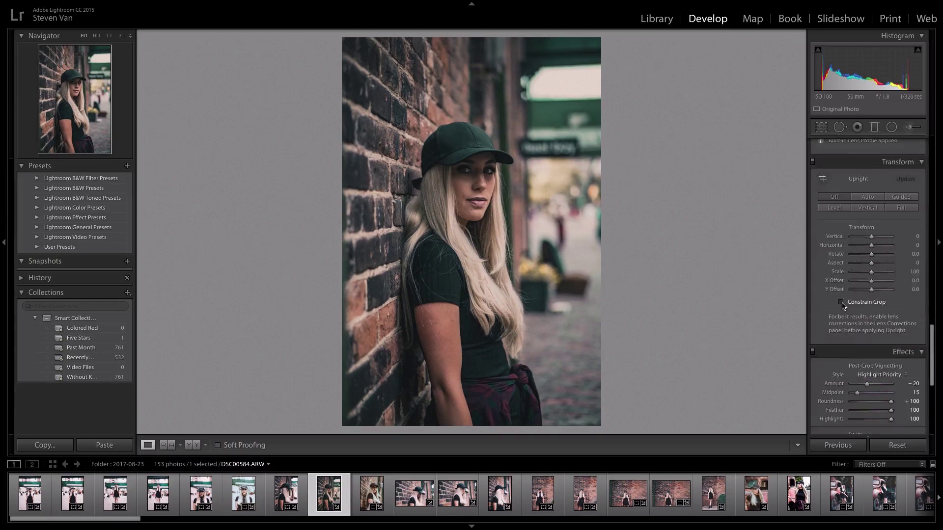
scroll(843, 306, "up", 10)
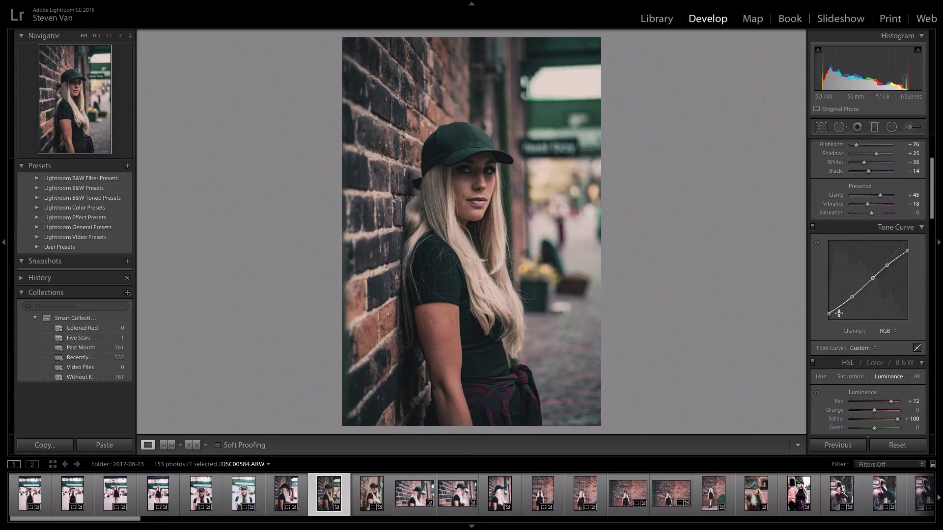
left_click_drag(830, 313, 827, 312)
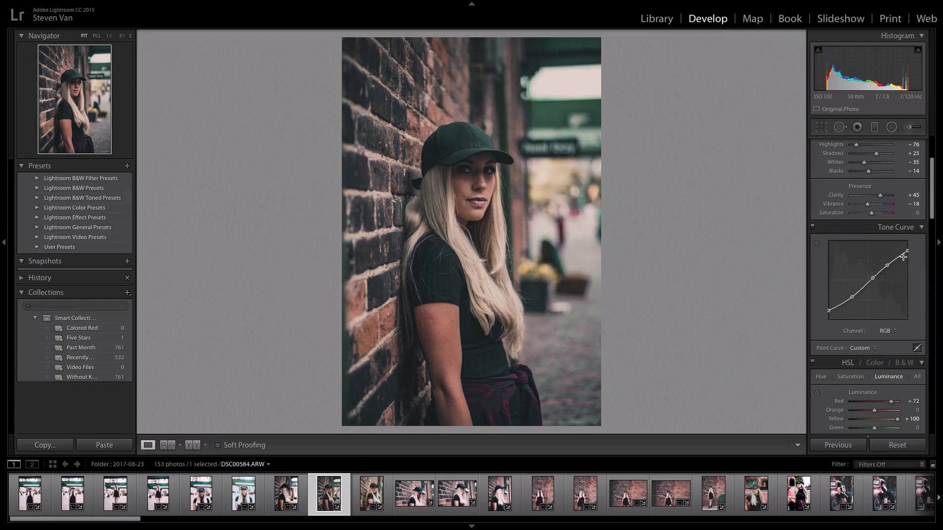
left_click_drag(907, 250, 907, 241)
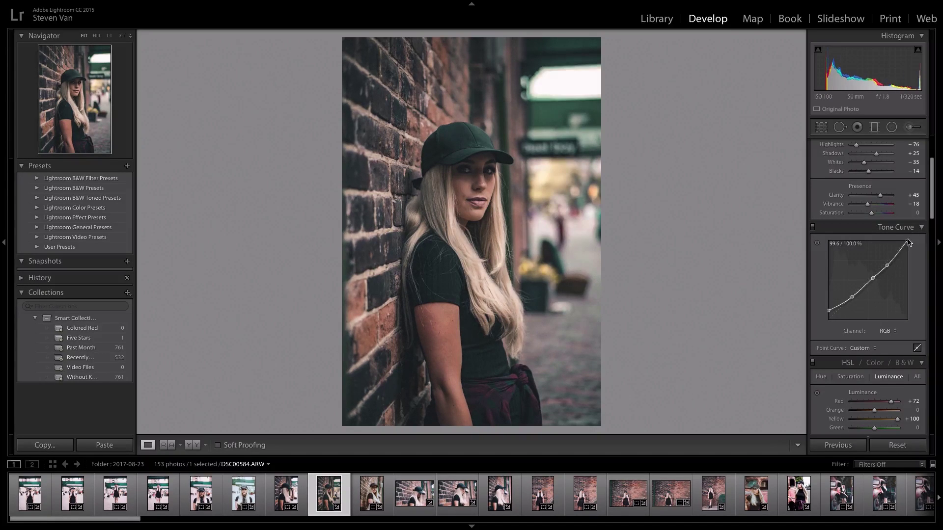
Shift Tint to −13 and raise Highlights to +11.
scroll(812, 275, "up", 1)
scroll(812, 275, "up", 3)
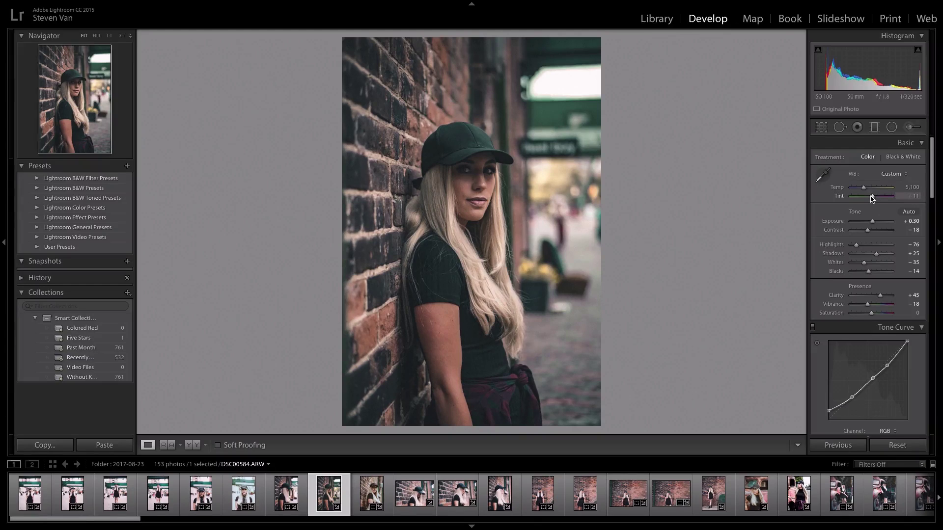
left_click_drag(872, 198, 869, 197)
left_click_drag(856, 244, 874, 246)
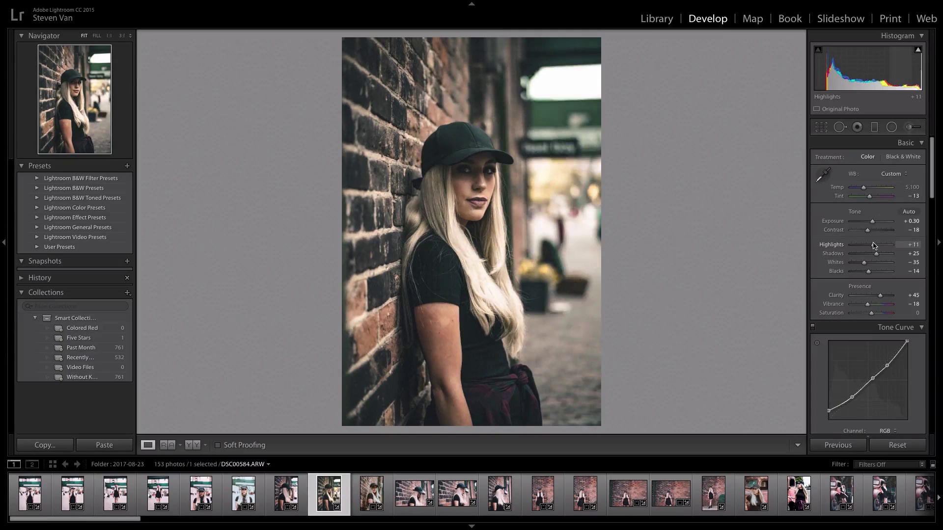
scroll(855, 285, "down", 10)
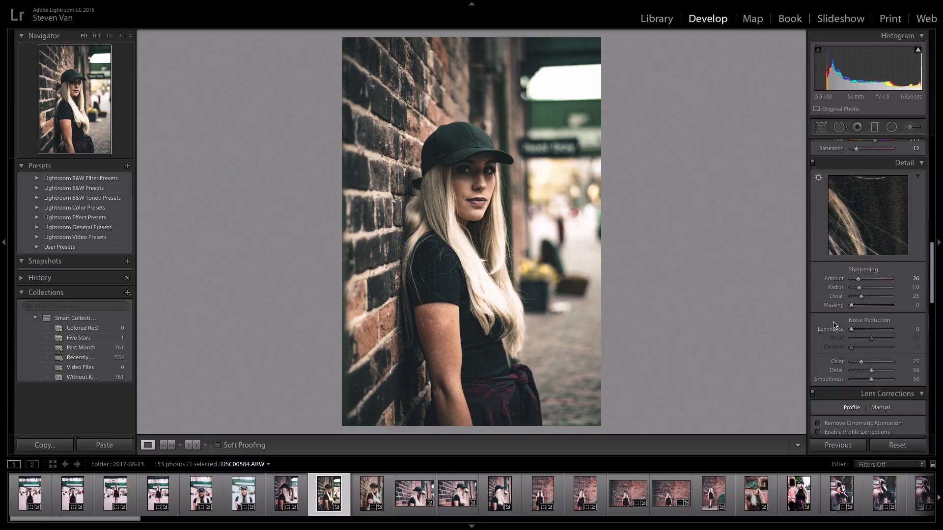
Deepen the vignette to Amount −59 with Midpoint 39.
scroll(833, 325, "down", 3)
scroll(833, 325, "up", 1)
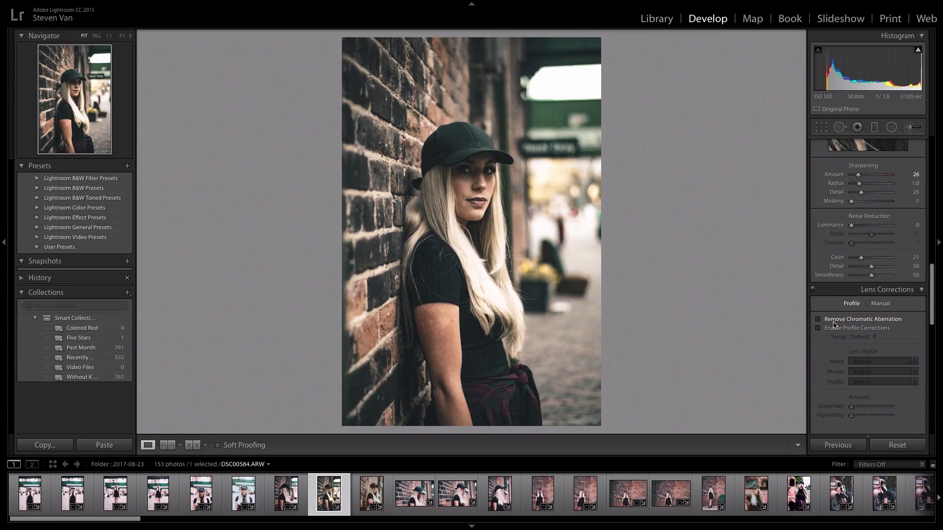
scroll(833, 325, "down", 8)
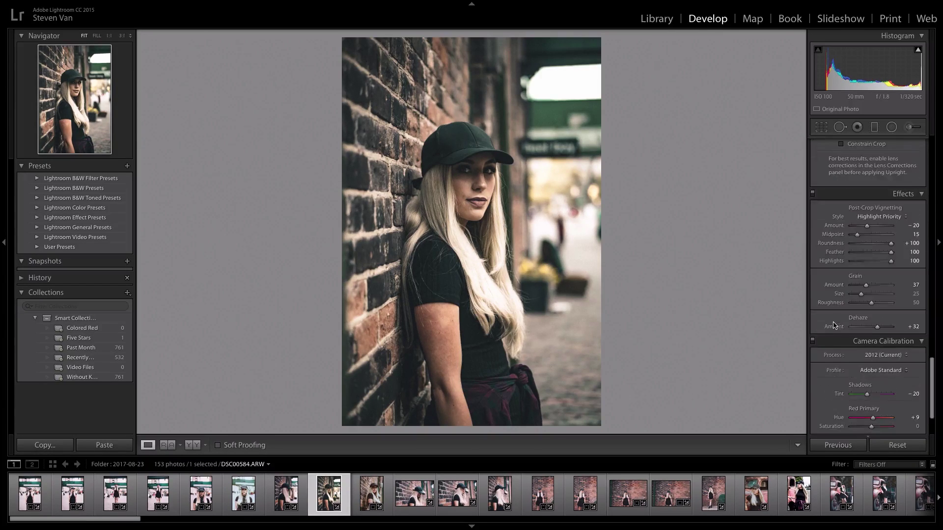
mouse_move(866, 225)
left_mouse_down()
mouse_move(859, 226)
mouse_move(868, 235)
left_mouse_up()
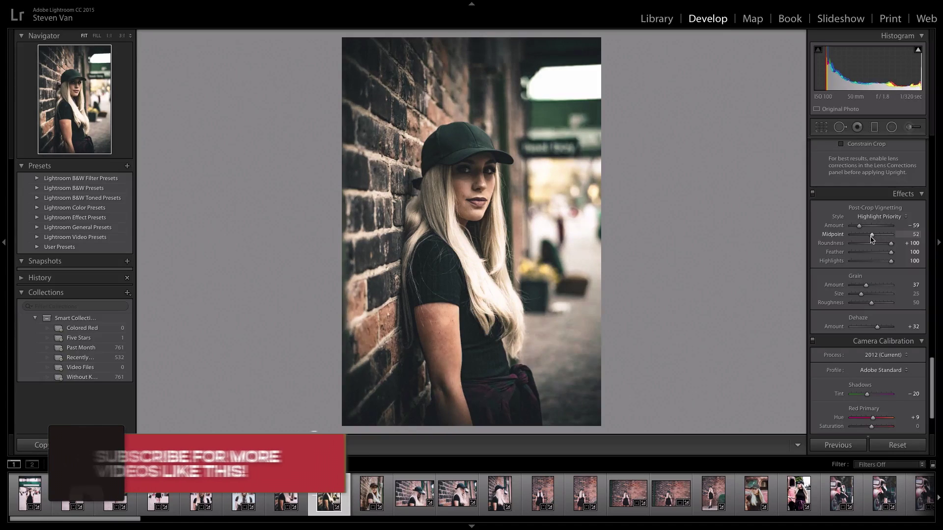
Set calibration Shadows Tint to −54 and expand the History panel.
scroll(867, 239, "down", 2)
left_click_drag(867, 326, 860, 326)
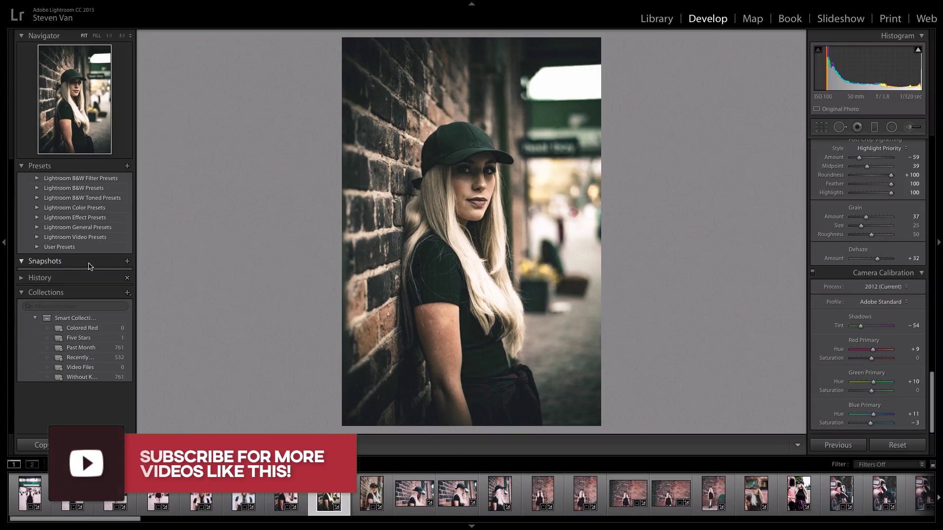
left_click(39, 278)
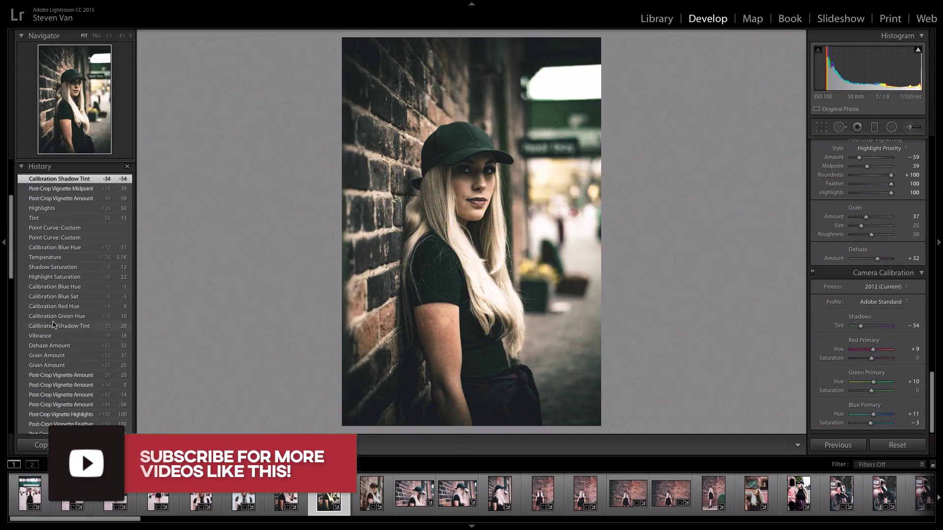
scroll(69, 344, "down", 1)
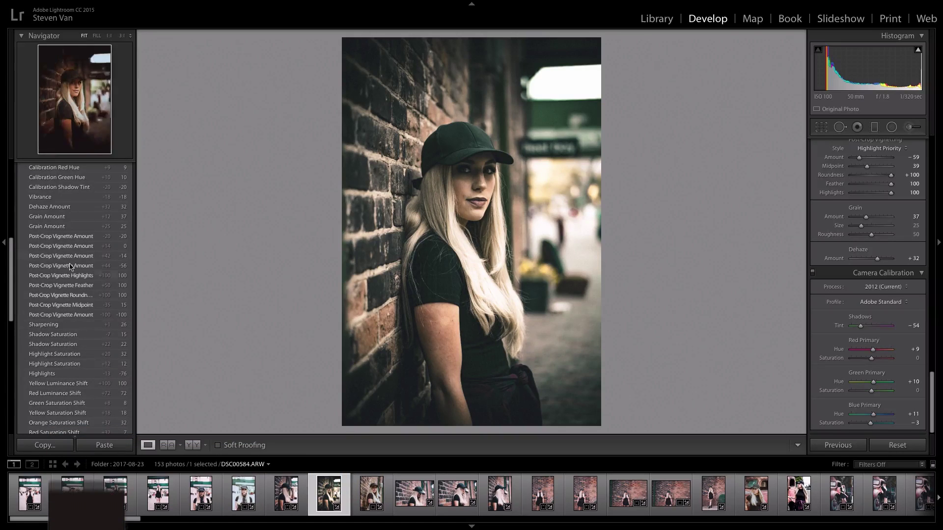